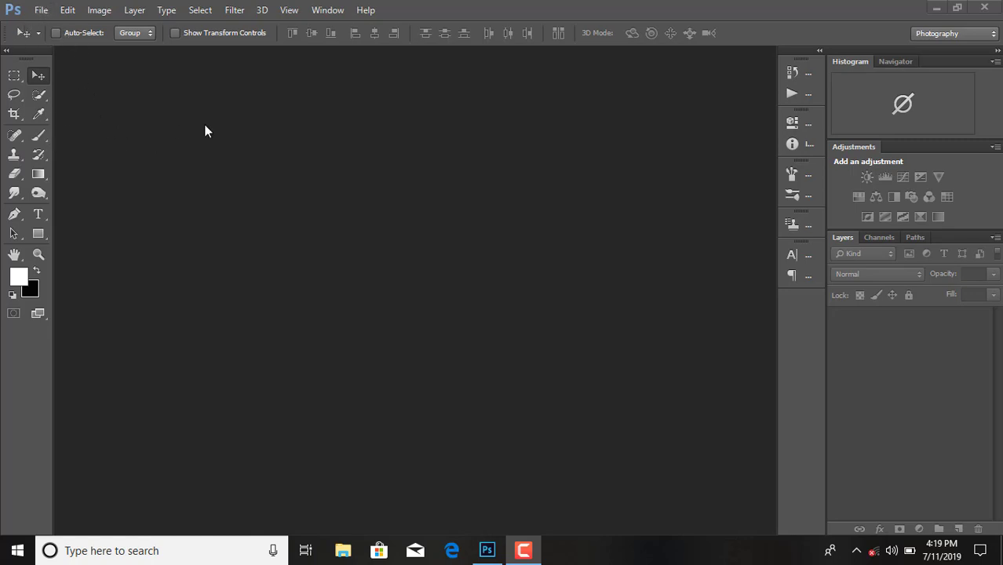
# Open balance-dance-dancer-270767 from the Desktop Stocks folder
pyautogui.click(42, 11)
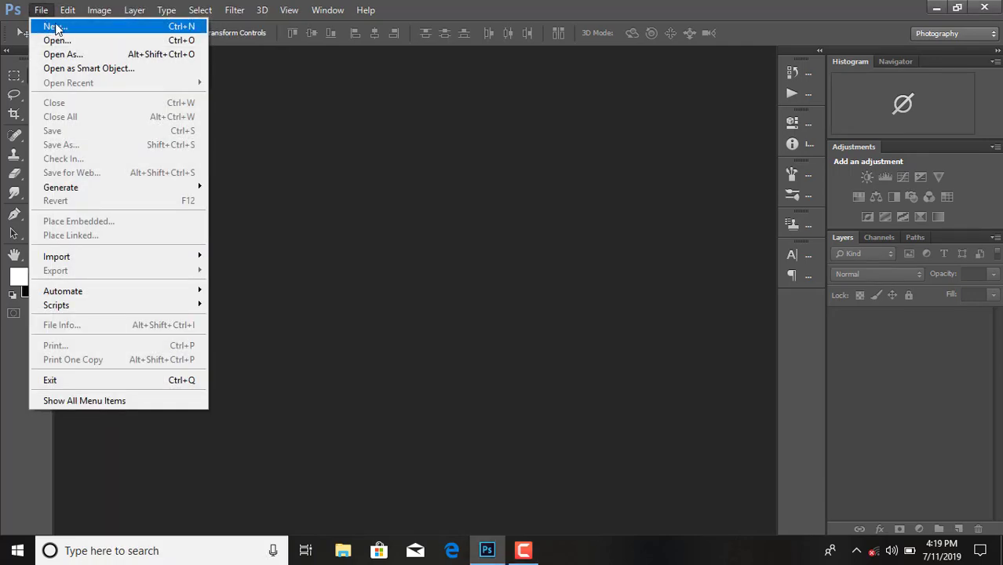
pyautogui.click(80, 43)
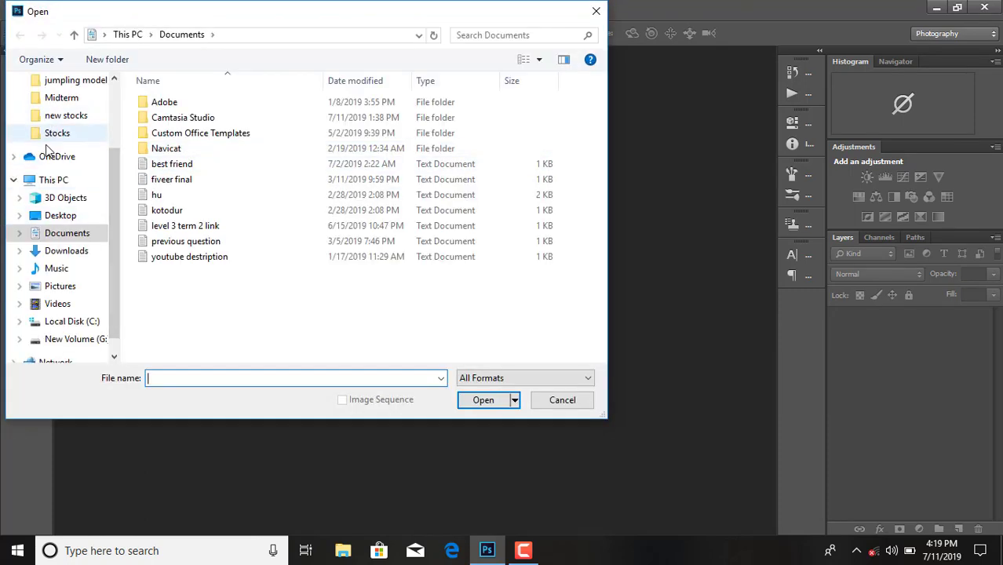
pyautogui.click(57, 133)
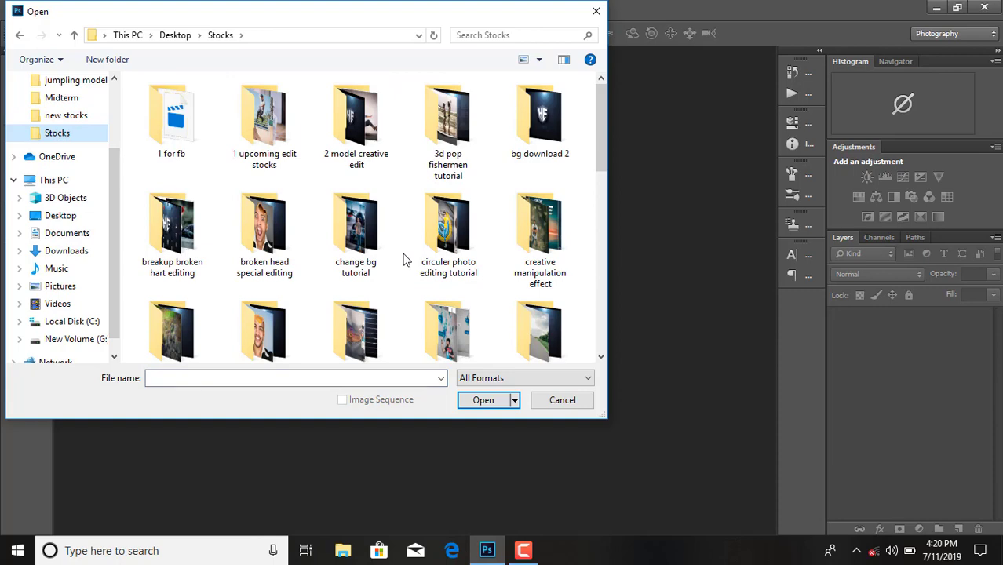
pyautogui.scroll(-3, 406, 260)
pyautogui.scroll(-3, 406, 260)
pyautogui.scroll(-3, 406, 259)
pyautogui.scroll(-3, 406, 260)
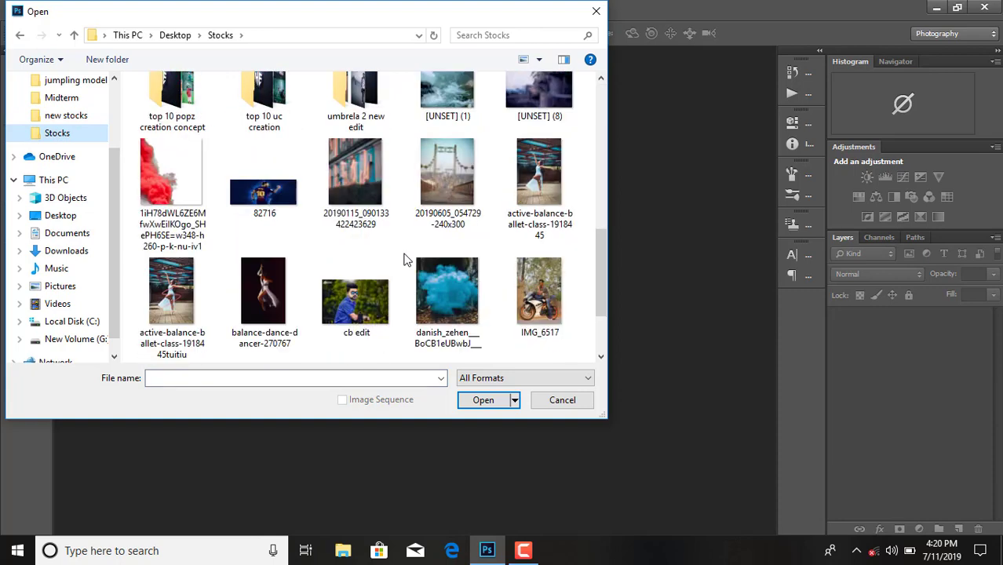
pyautogui.scroll(-1, 406, 260)
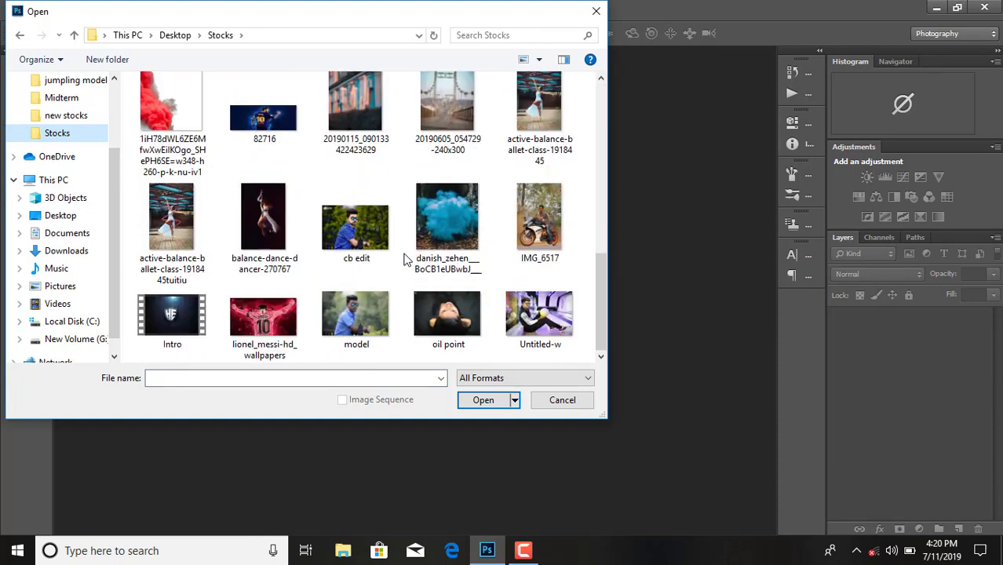
pyautogui.doubleClick(265, 212)
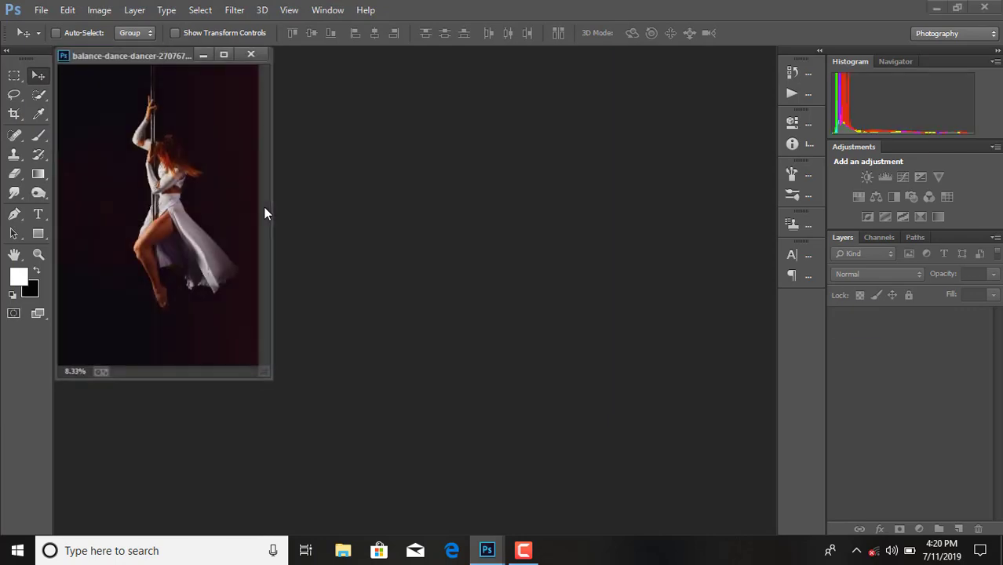
# Dock the photo as a tab, unlock Background into Layer 0, and add an empty Layer 1
pyautogui.moveTo(150, 58); pyautogui.dragTo(176, 50)
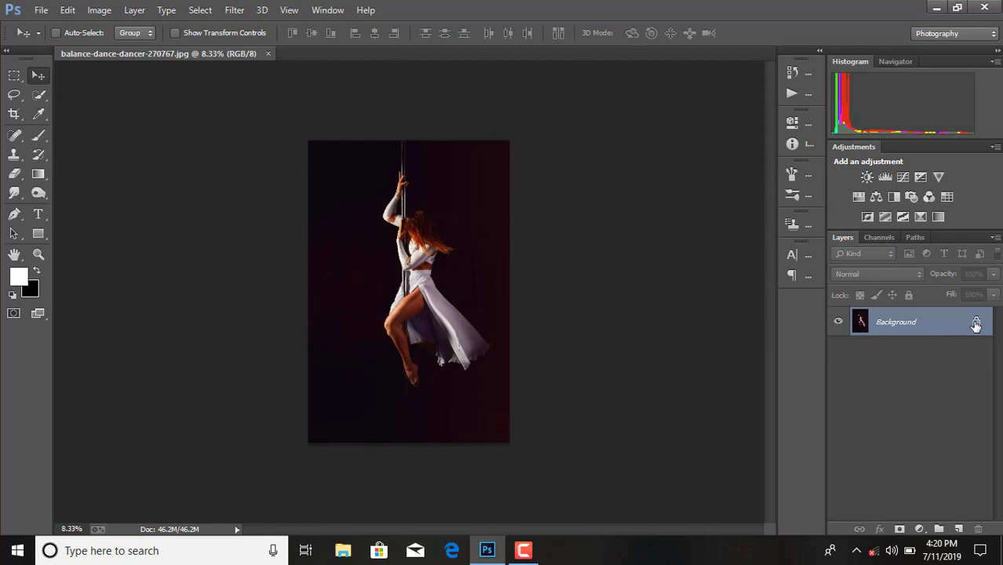
pyautogui.click(976, 325)
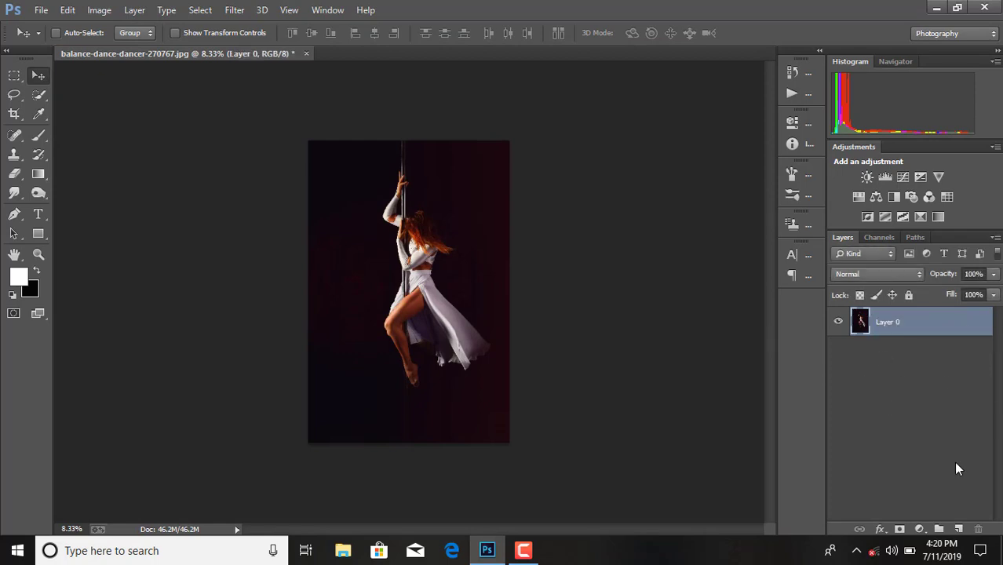
pyautogui.click(958, 530)
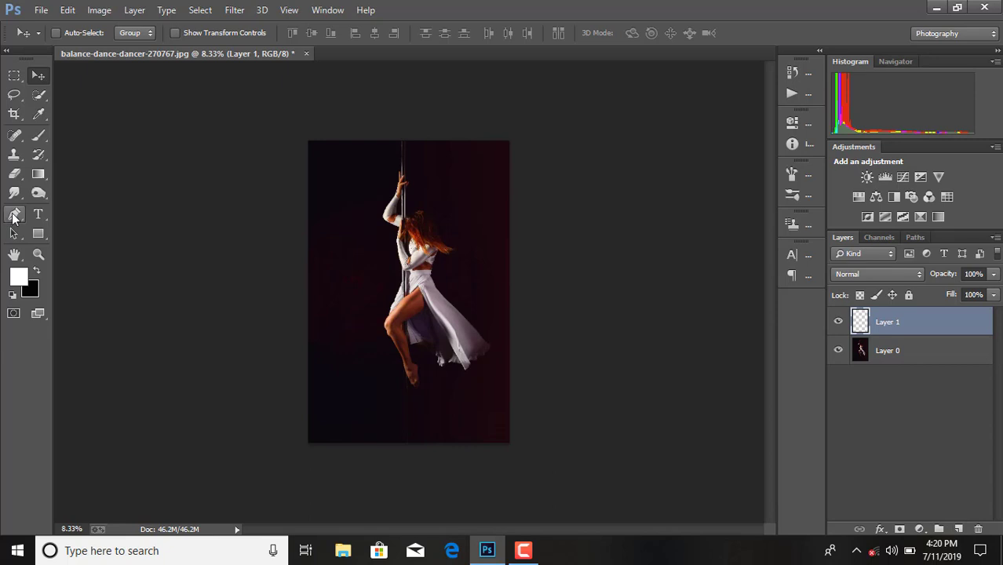
pyautogui.click(13, 218)
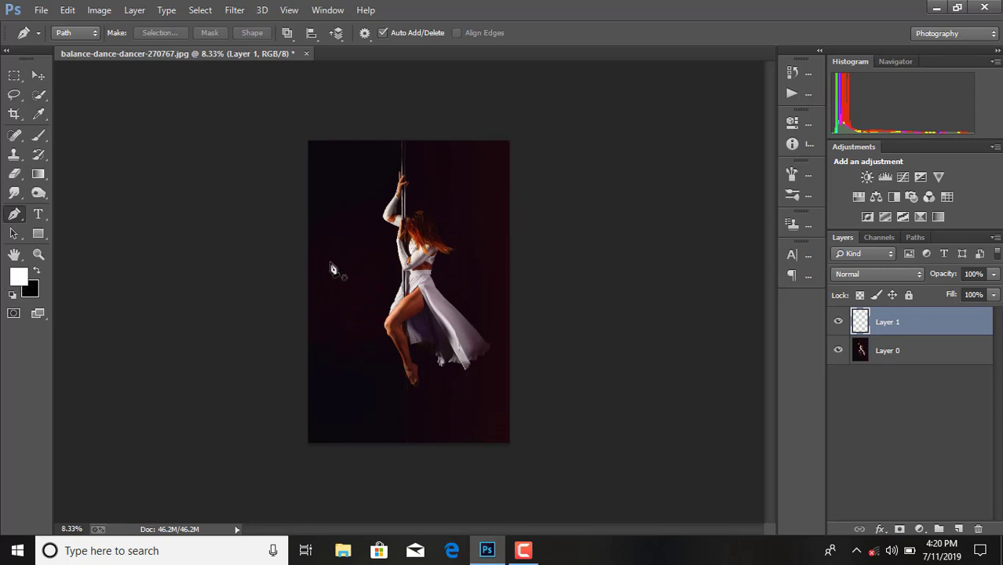
# Zoom in and start the pen path beside her raised arm, curving past her hair and waist
pyautogui.hotkey('ctrl', '+')
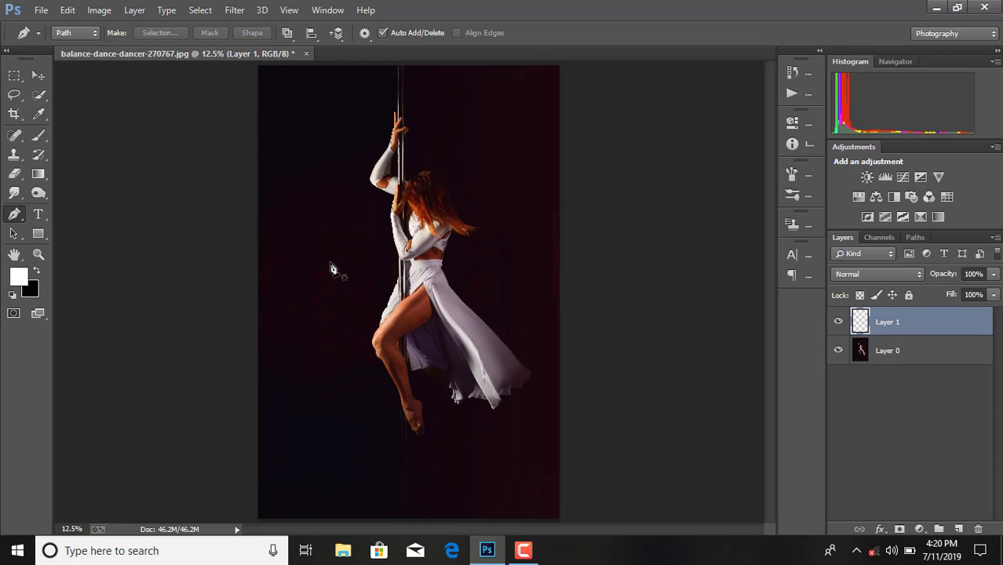
pyautogui.hotkey('ctrl', '+')
pyautogui.hotkey('ctrl', '+')
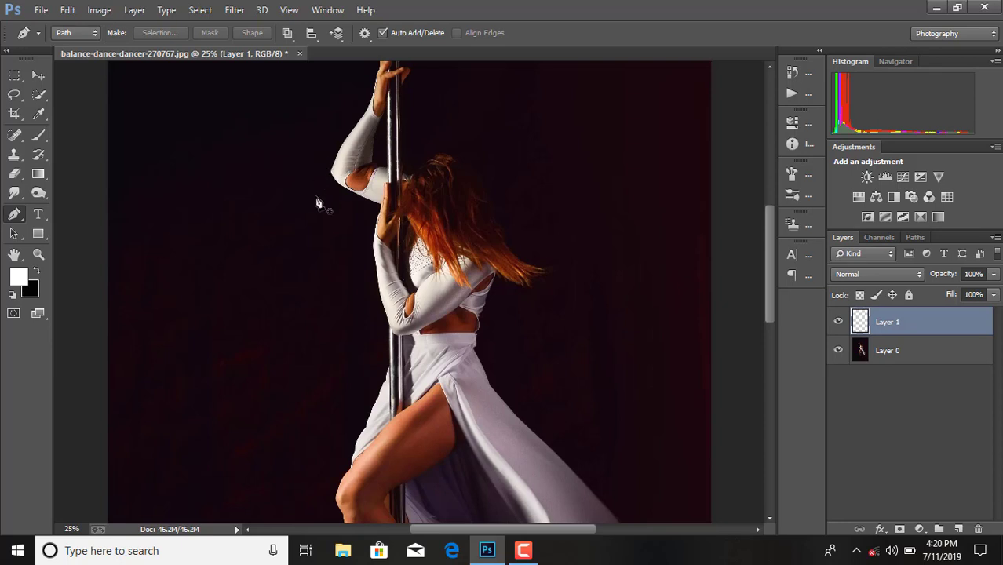
pyautogui.click(333, 131)
pyautogui.moveTo(538, 222); pyautogui.dragTo(471, 257)
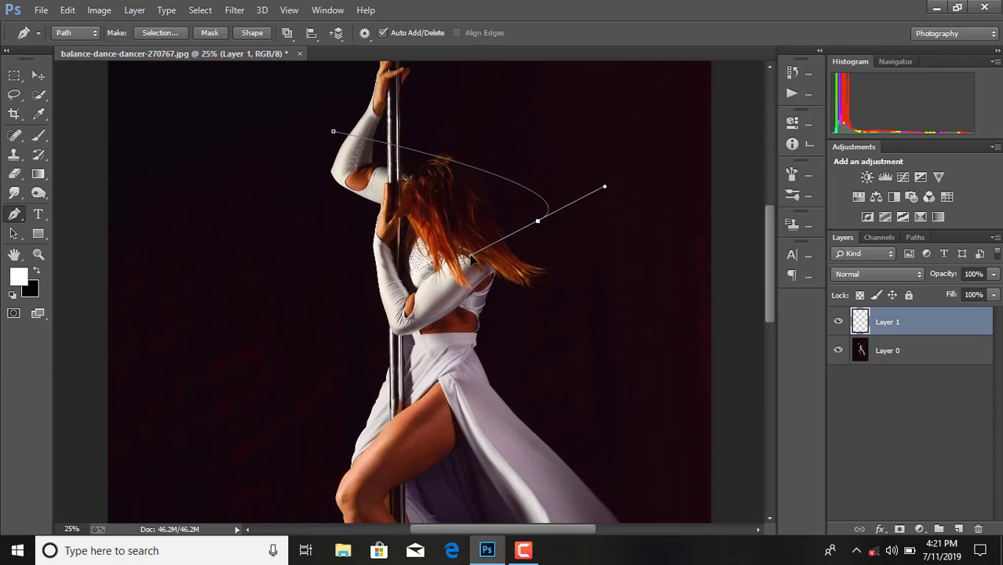
pyautogui.scroll(-3, 400, 329)
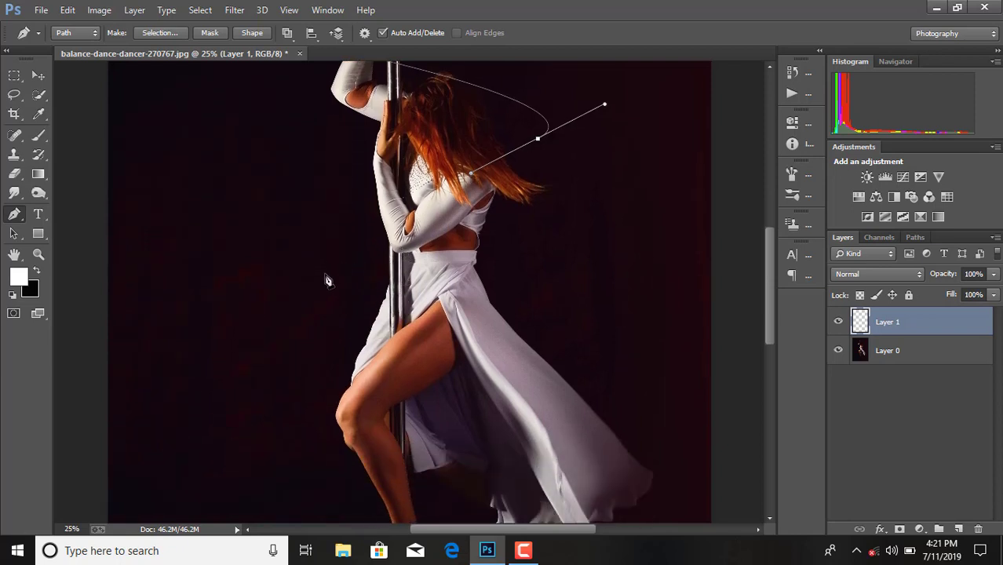
pyautogui.moveTo(354, 271)
pyautogui.mouseDown()
pyautogui.moveTo(522, 291)
pyautogui.moveTo(508, 321)
pyautogui.mouseUp()
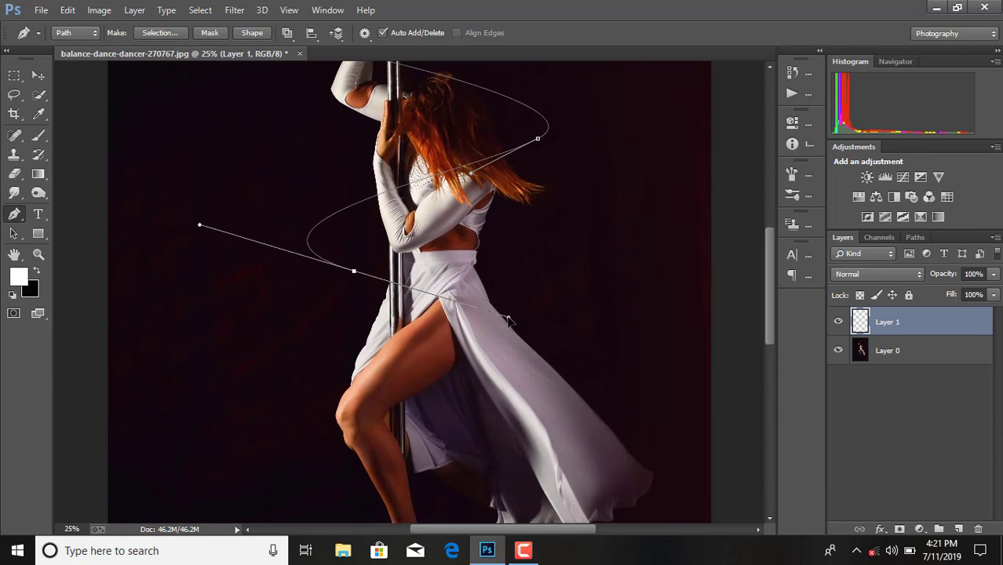
# Swing the spiral path out past the dress and end it left of her feet
pyautogui.scroll(-2, 510, 323)
pyautogui.scroll(-2, 542, 282)
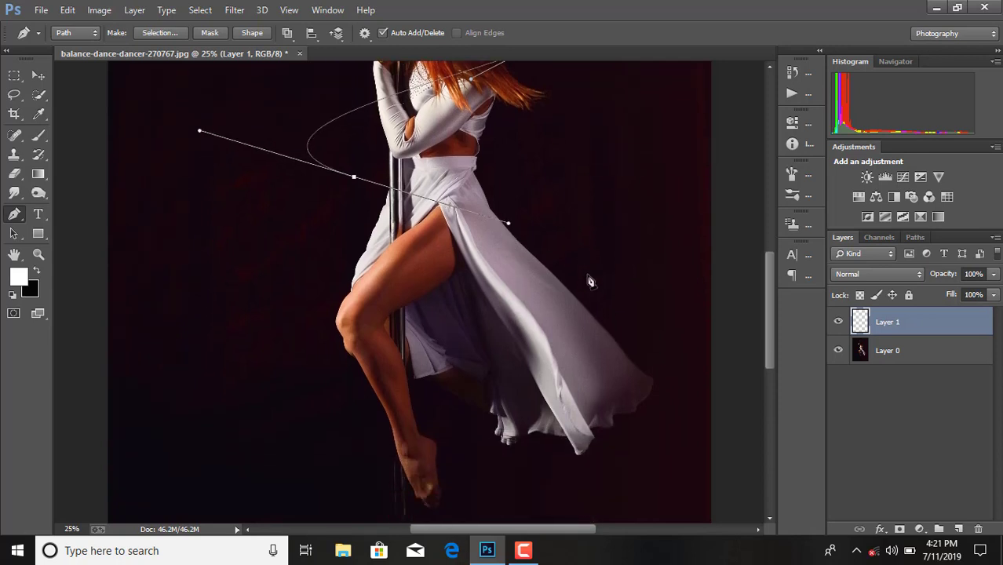
pyautogui.moveTo(585, 285)
pyautogui.mouseDown()
pyautogui.moveTo(497, 367)
pyautogui.moveTo(472, 370)
pyautogui.mouseUp()
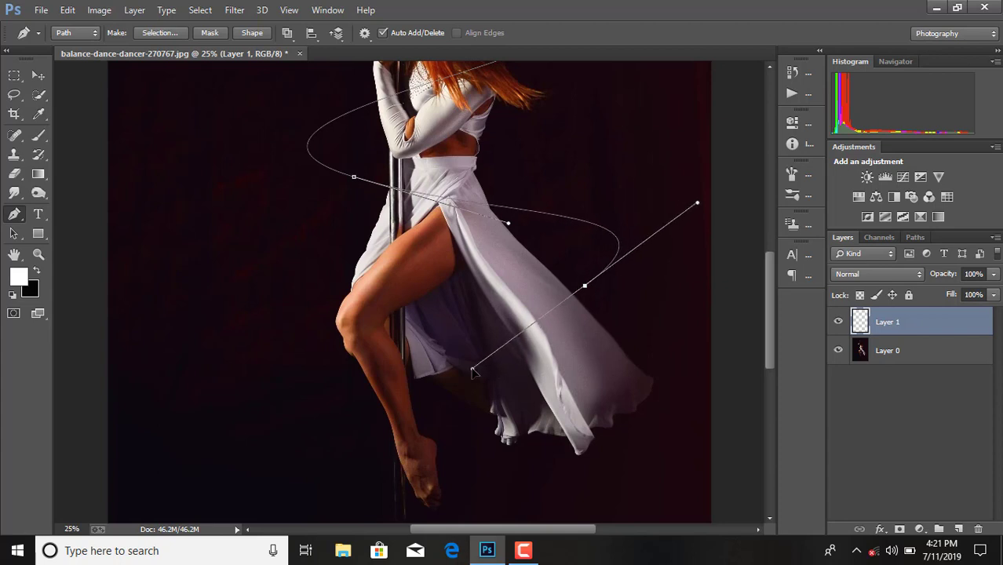
pyautogui.scroll(-1, 472, 371)
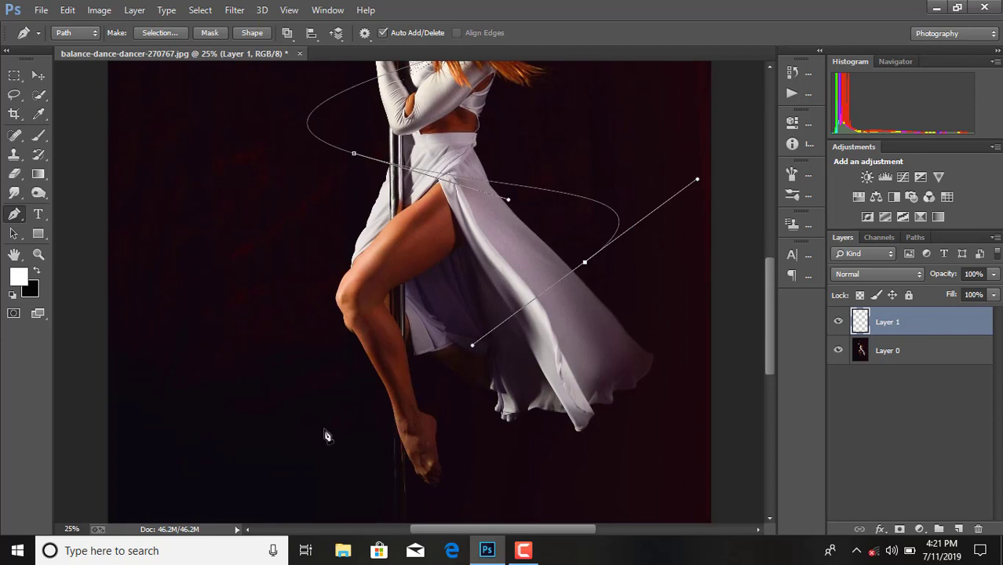
pyautogui.click(325, 432)
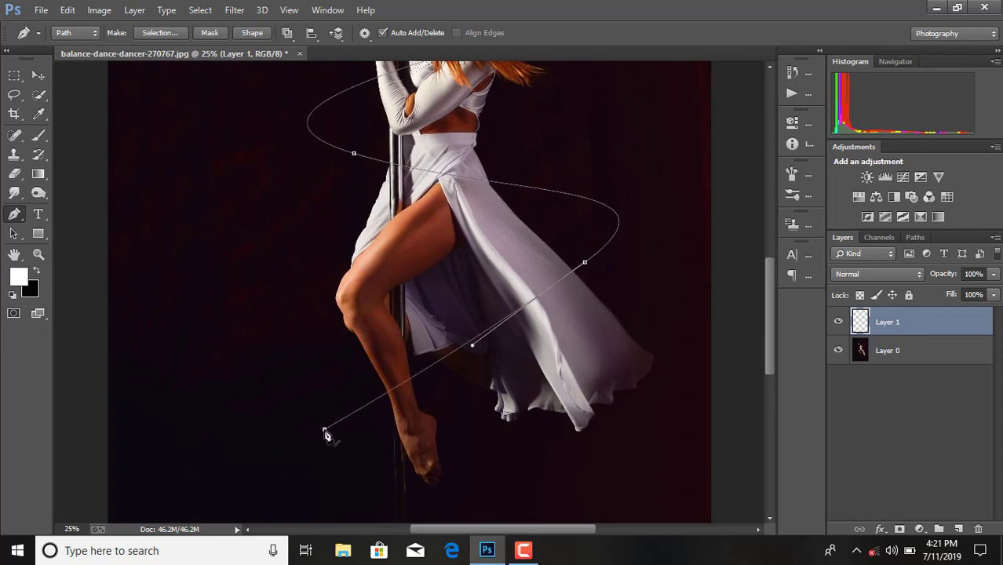
pyautogui.scroll(3, 326, 435)
pyautogui.scroll(1, 326, 436)
pyautogui.hotkey('ctrl', '-')
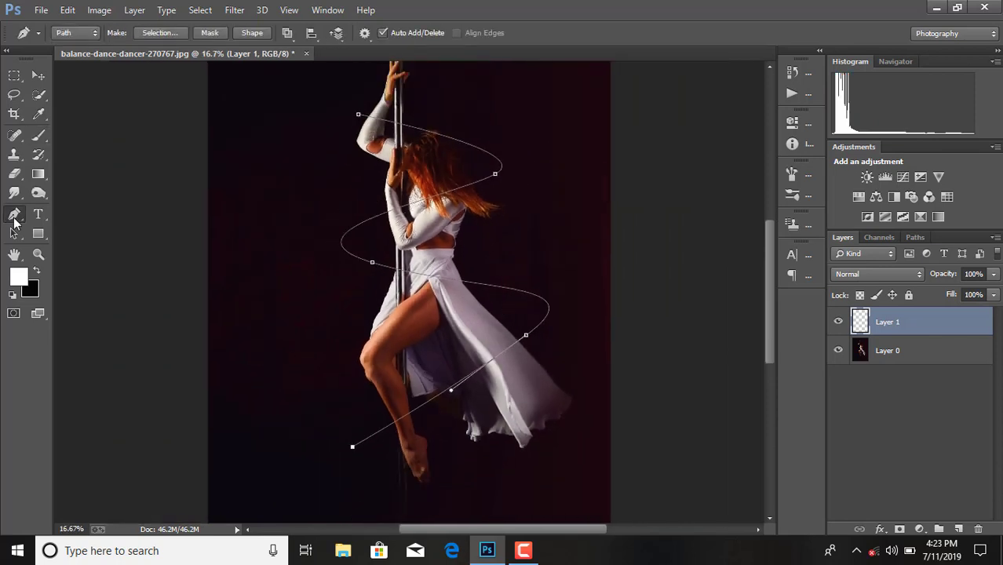
# Set the Brush tool to a 135 px tip with 1% spacing and Smoothing off
pyautogui.click(35, 135)
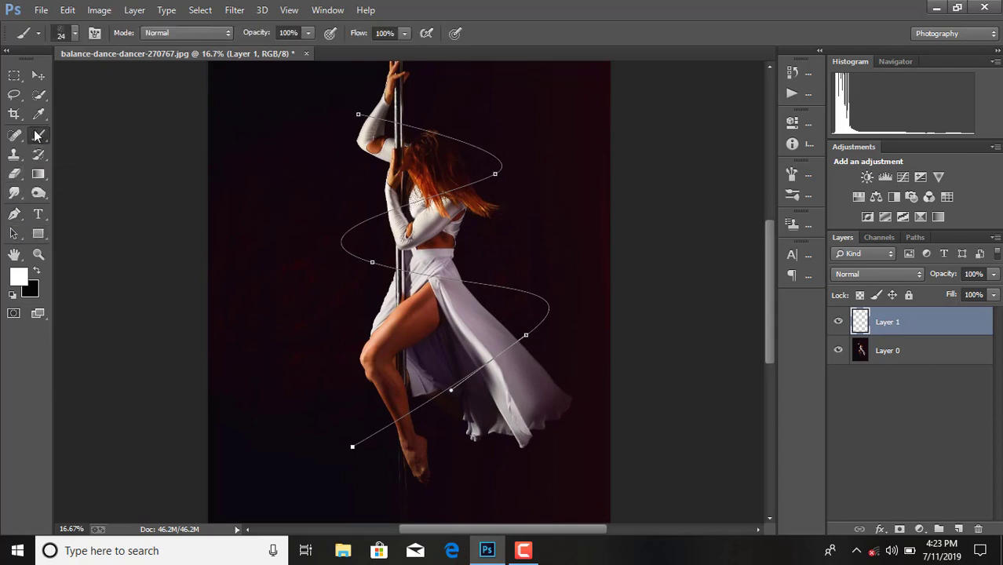
pyautogui.click(75, 34)
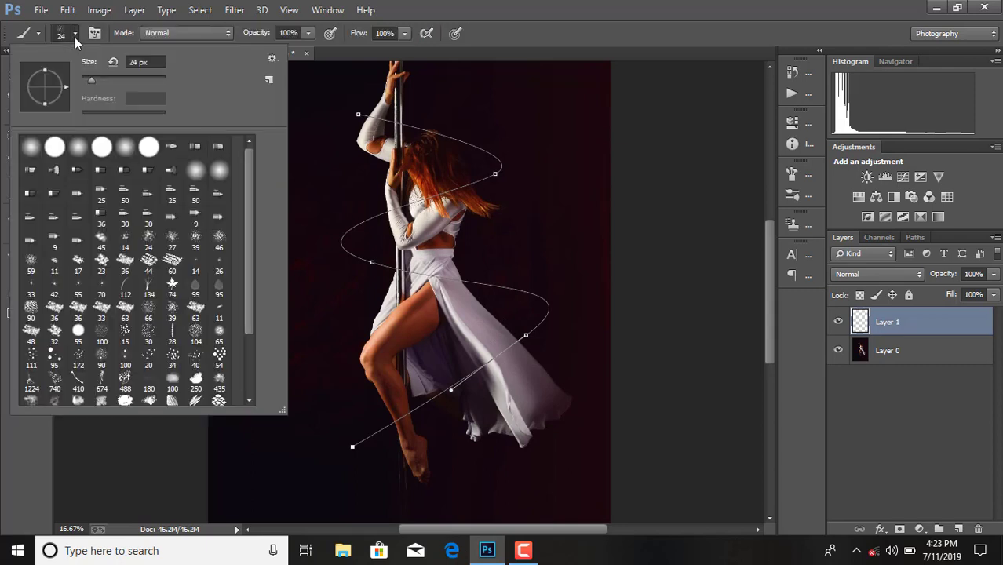
pyautogui.click(92, 81)
pyautogui.click(127, 78)
pyautogui.click(94, 33)
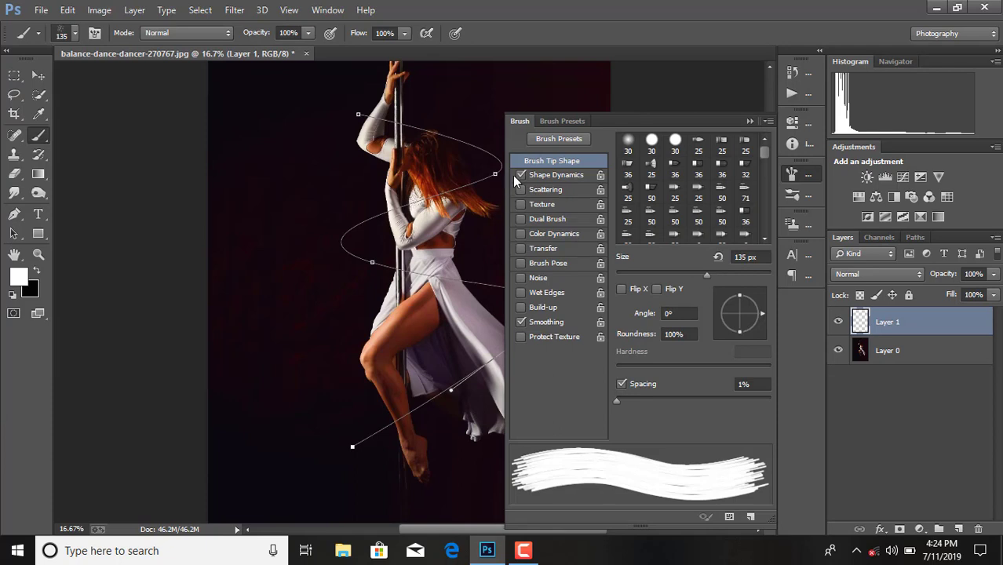
pyautogui.click(522, 321)
pyautogui.scroll(-1, 697, 189)
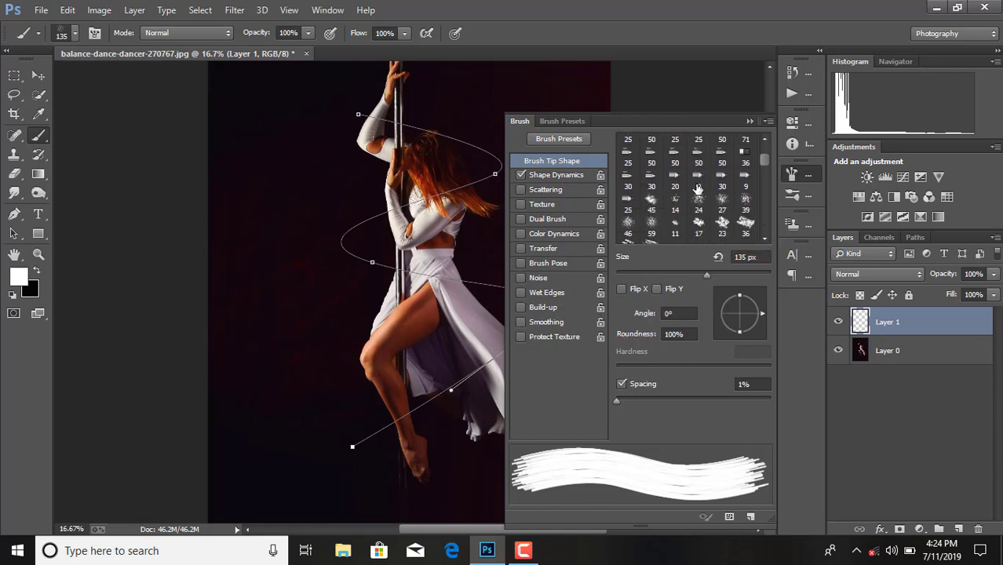
pyautogui.scroll(-2, 703, 206)
pyautogui.scroll(-1, 701, 198)
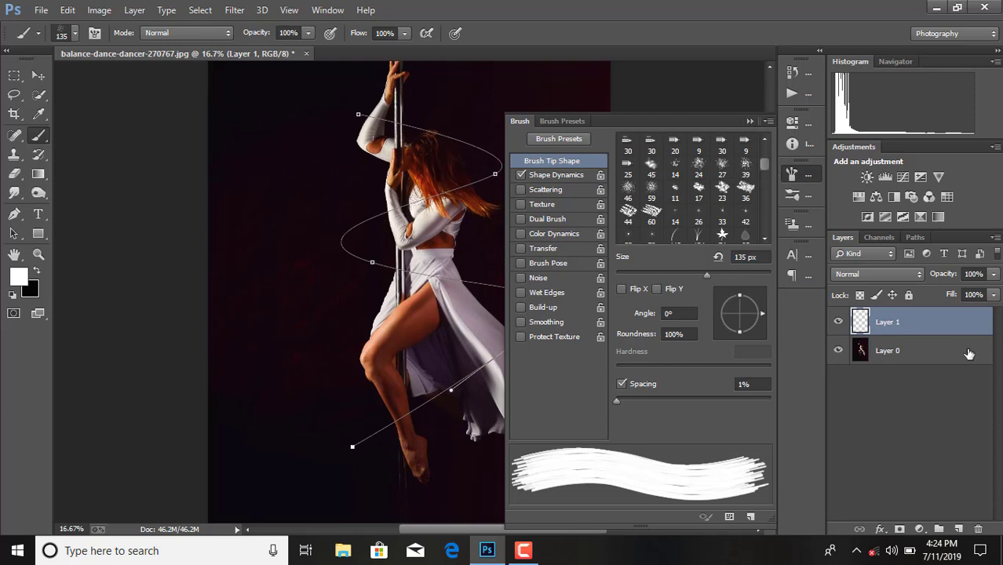
# Stroke the Work Path with the white brush onto Layer 1
pyautogui.click(913, 238)
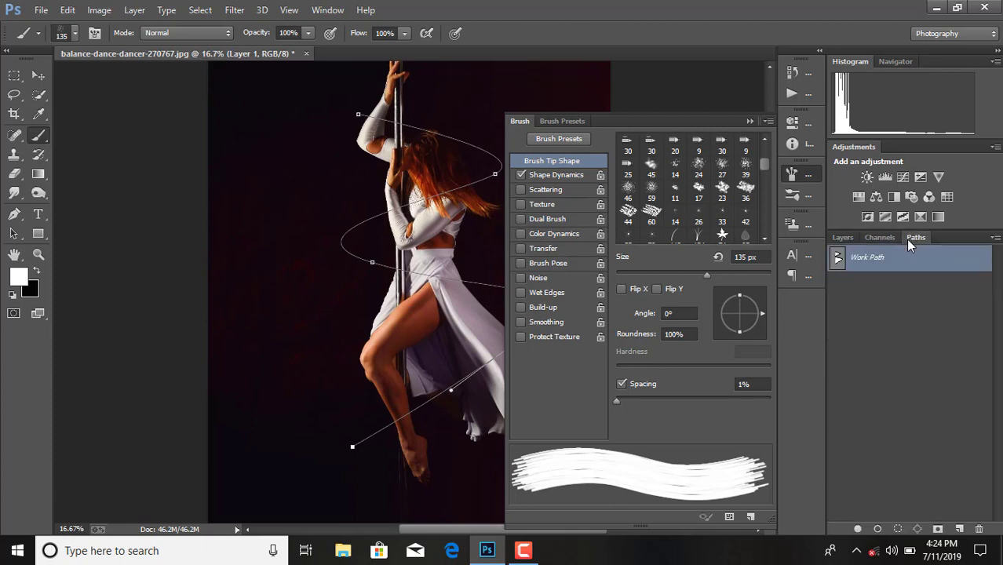
pyautogui.rightClick(894, 261)
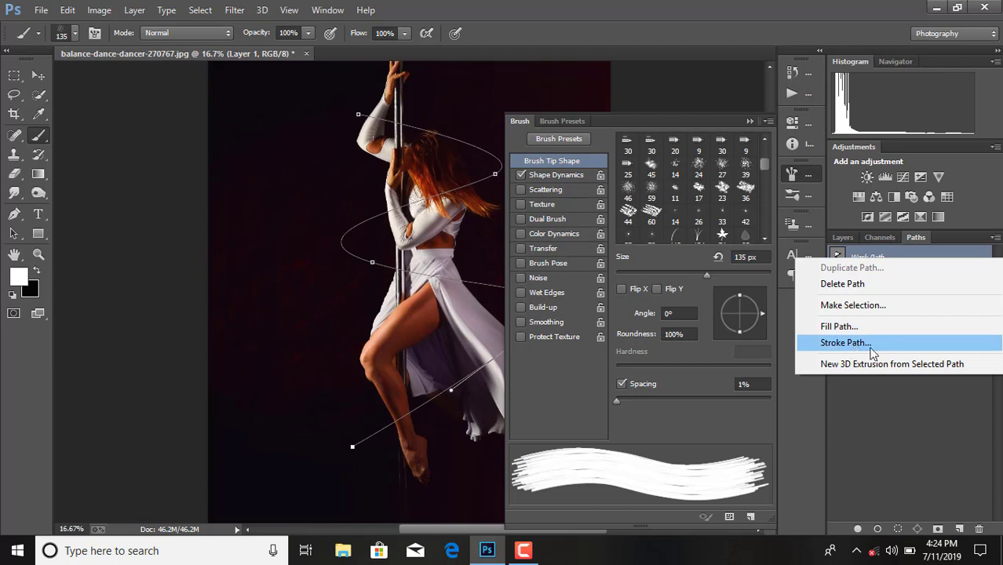
pyautogui.click(846, 343)
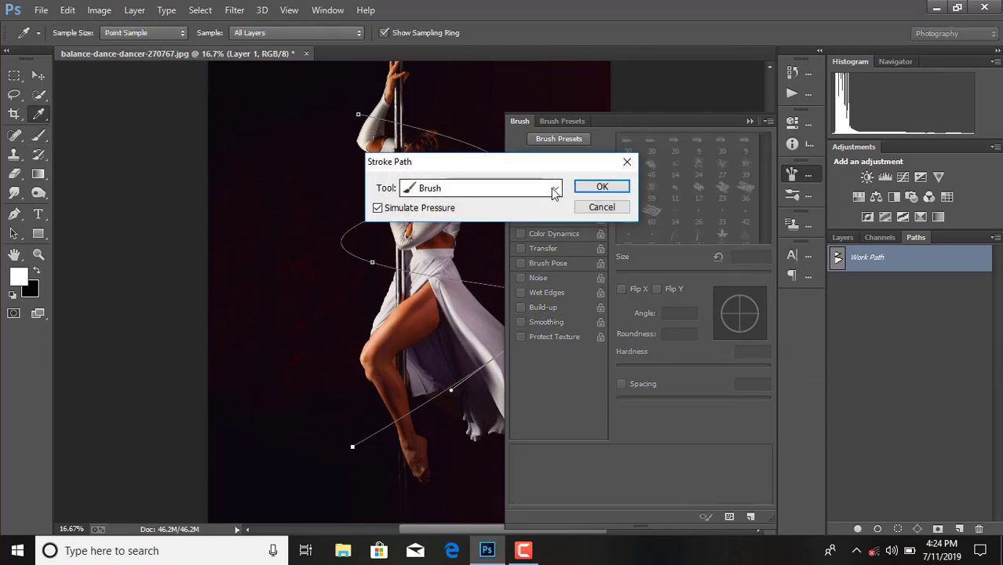
pyautogui.click(505, 188)
pyautogui.click(459, 217)
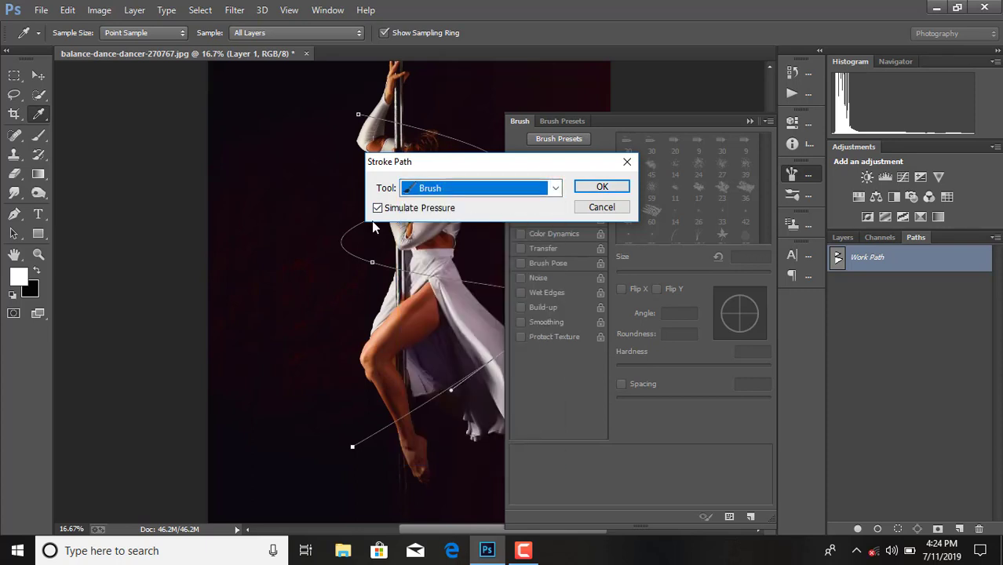
pyautogui.click(602, 187)
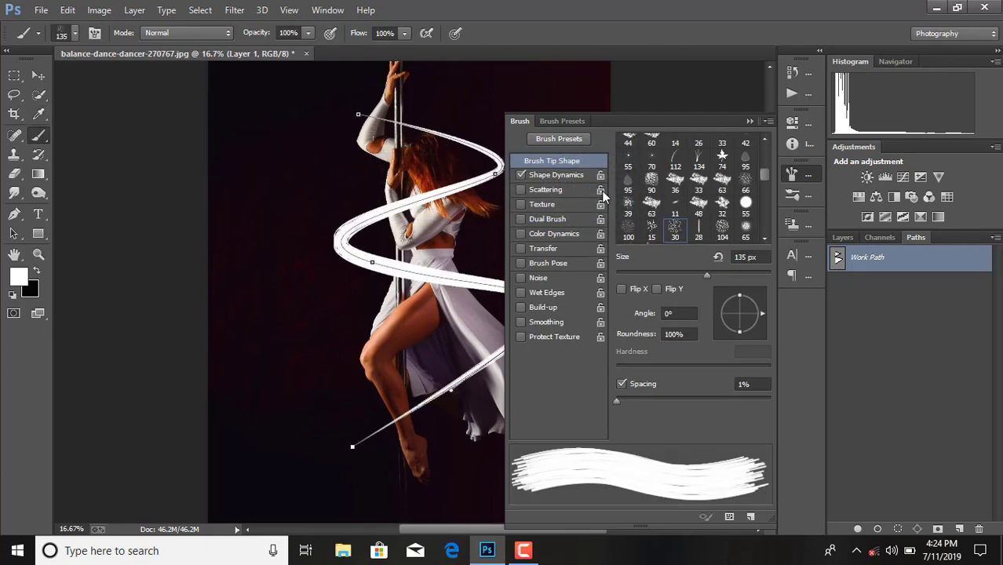
# Hide the Brush panel, delete the Work Path and return to the Layers list
pyautogui.click(750, 122)
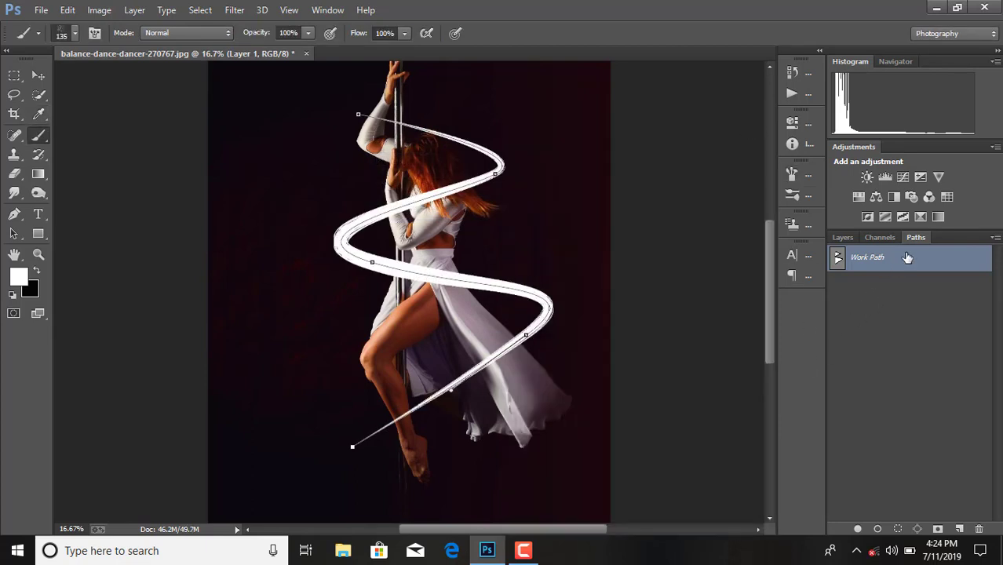
pyautogui.moveTo(937, 265)
pyautogui.mouseDown()
pyautogui.moveTo(977, 452)
pyautogui.moveTo(979, 528)
pyautogui.mouseUp()
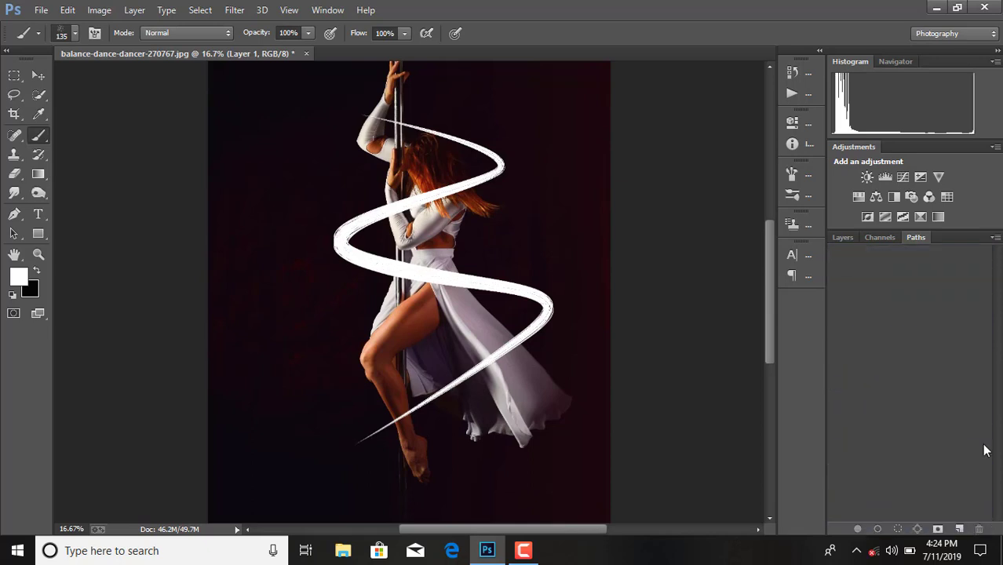
pyautogui.click(836, 237)
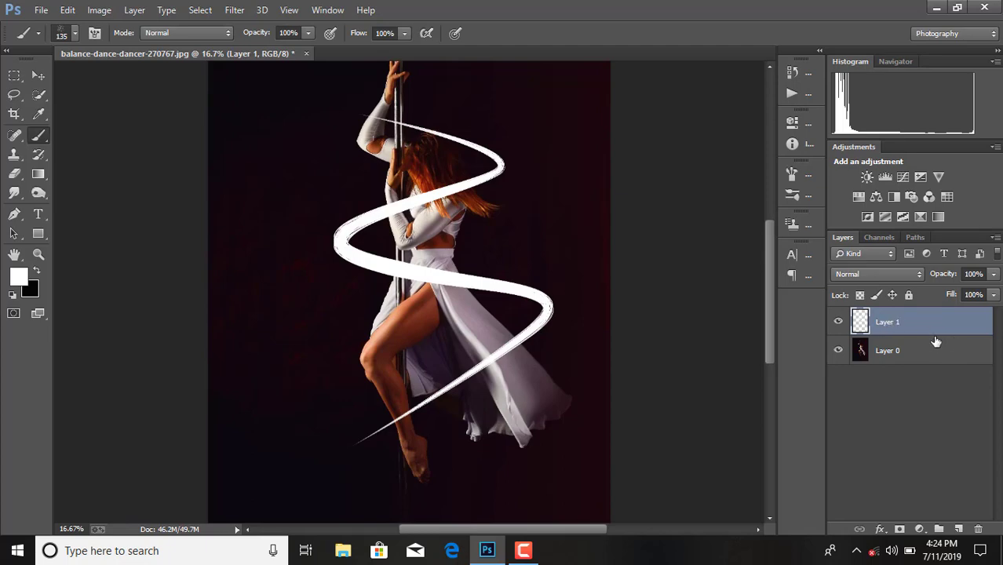
# Turn on Outer Glow for Layer 1 in Screen blending mode
pyautogui.rightClick(934, 326)
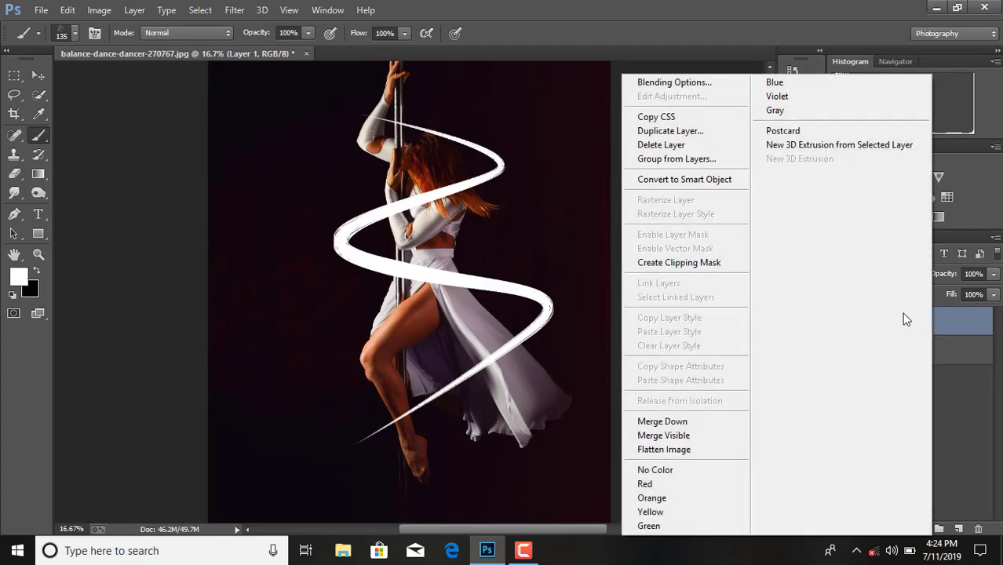
pyautogui.click(701, 87)
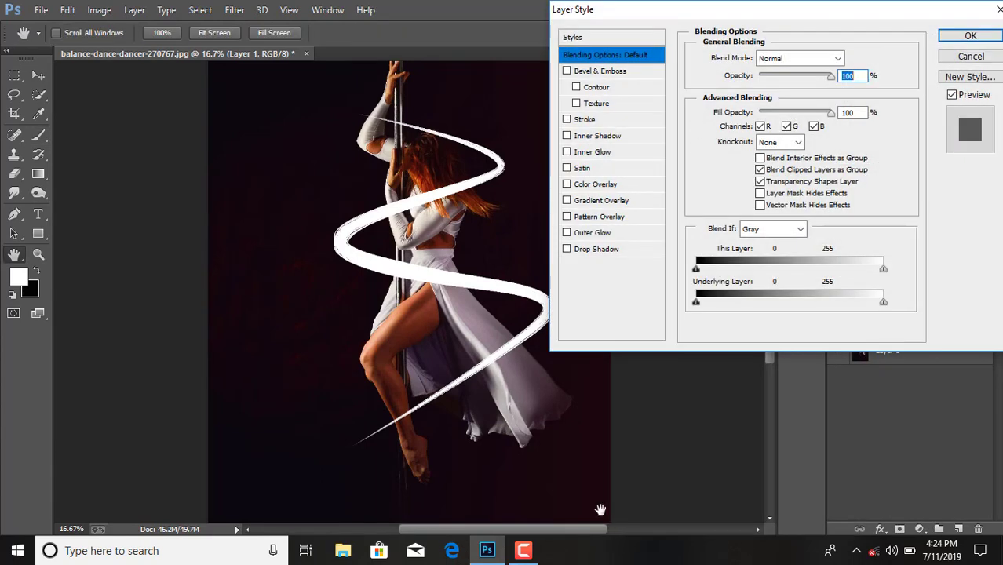
pyautogui.click(586, 234)
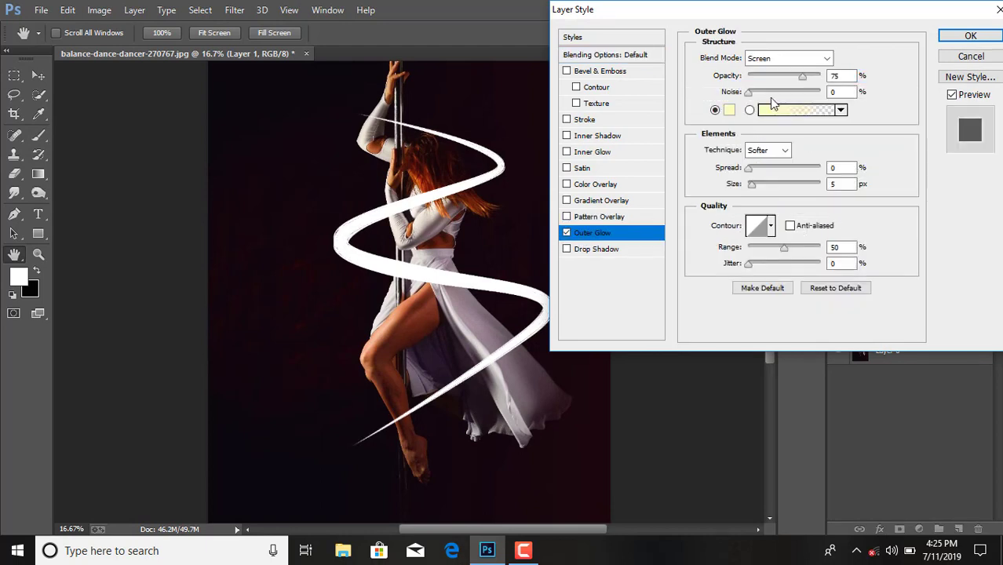
pyautogui.click(826, 59)
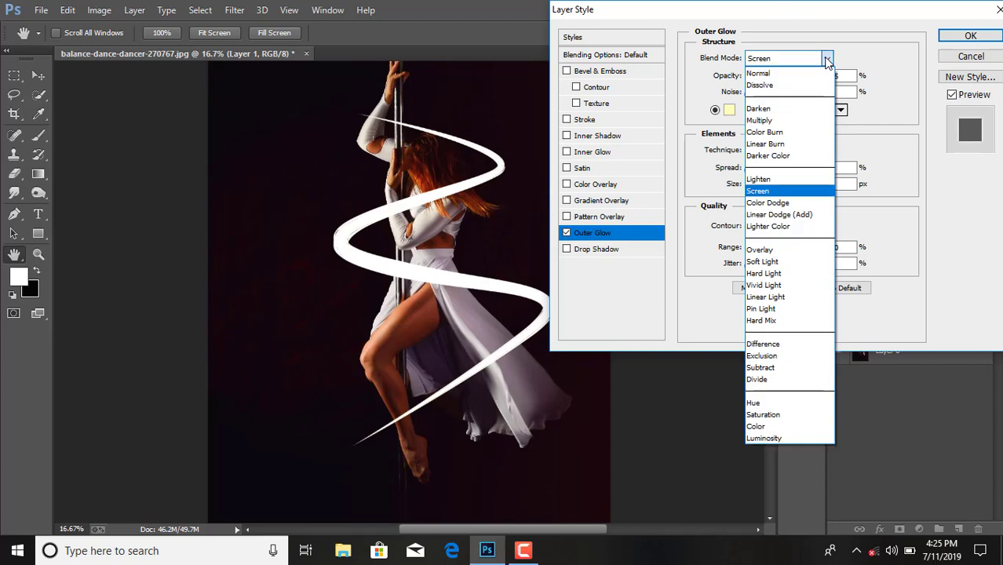
pyautogui.click(767, 196)
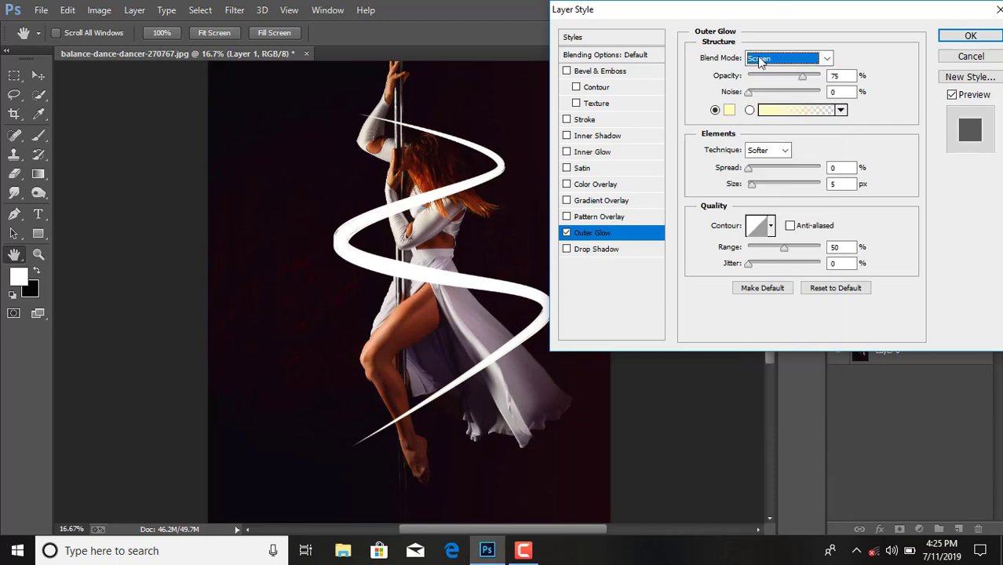
# Make the glow deep blue at 75% opacity, 0% spread and 199 px size
pyautogui.click(729, 111)
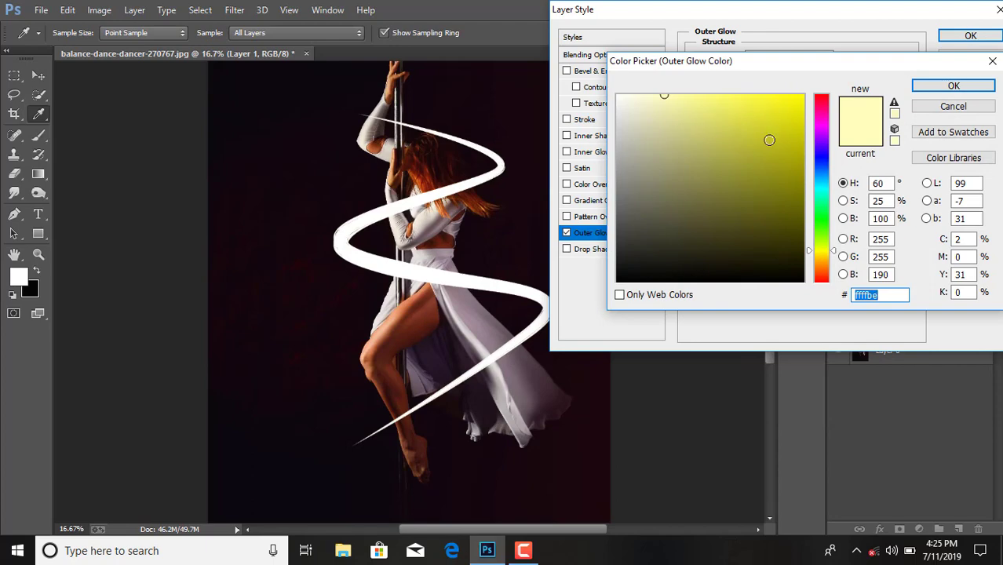
pyautogui.moveTo(820, 139)
pyautogui.mouseDown()
pyautogui.moveTo(822, 102)
pyautogui.moveTo(821, 158)
pyautogui.moveTo(797, 144)
pyautogui.mouseUp()
pyautogui.click(800, 134)
pyautogui.click(794, 182)
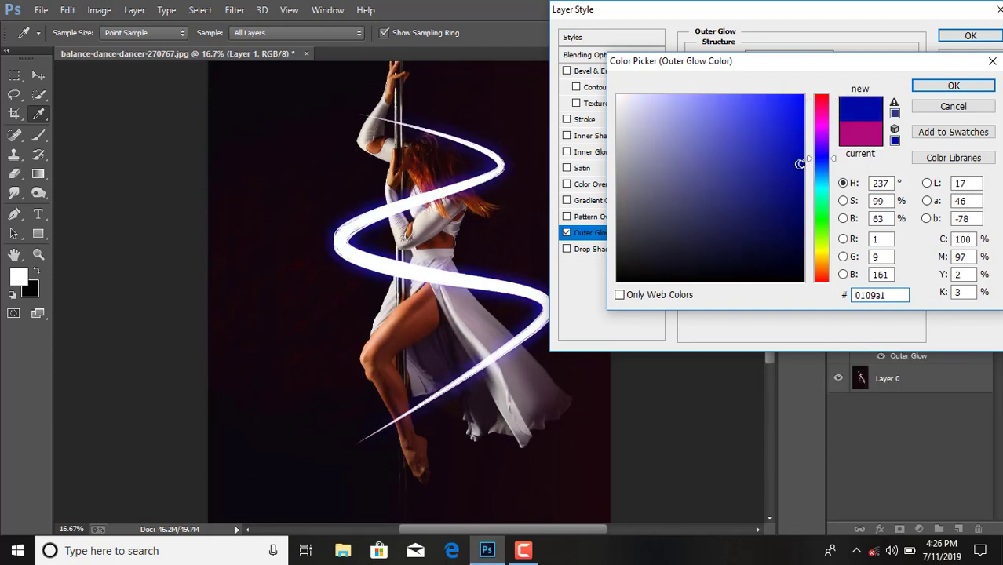
pyautogui.click(802, 163)
pyautogui.click(798, 148)
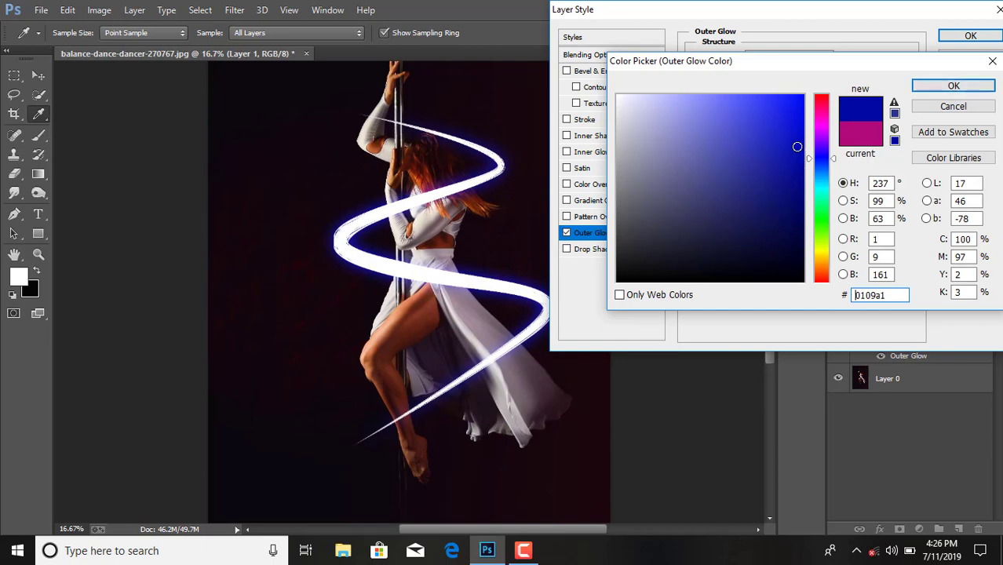
pyautogui.click(823, 161)
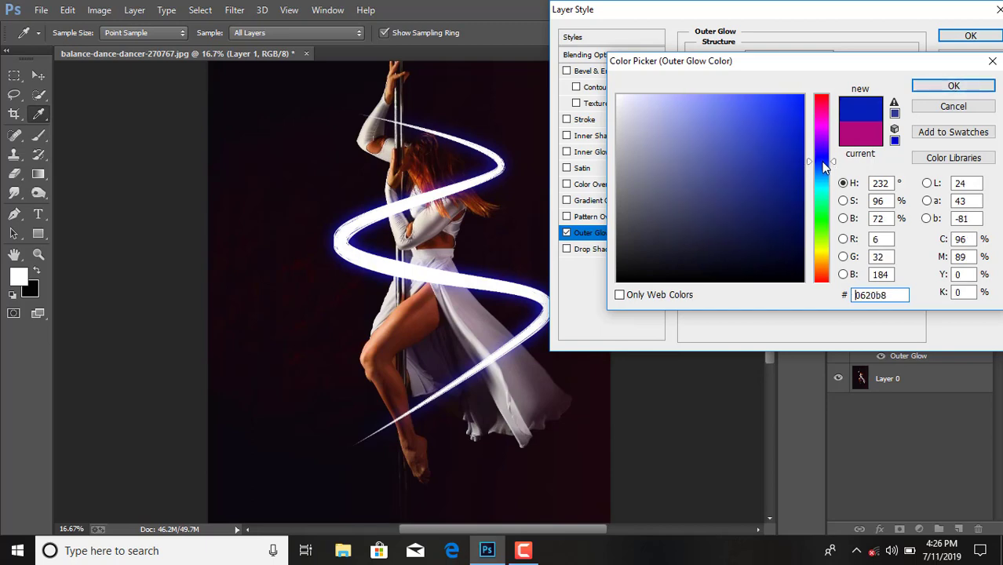
pyautogui.click(935, 85)
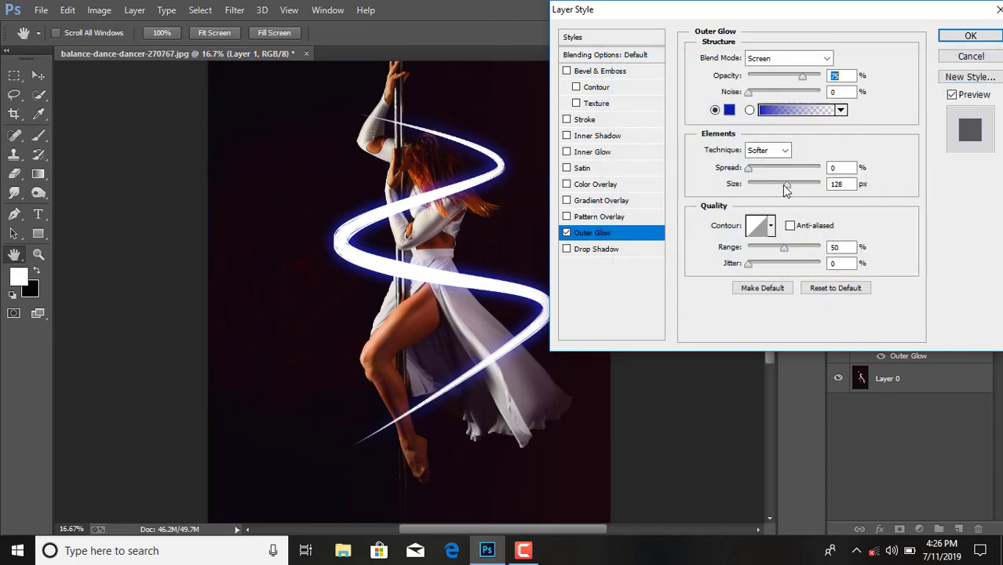
pyautogui.moveTo(786, 188); pyautogui.dragTo(805, 190)
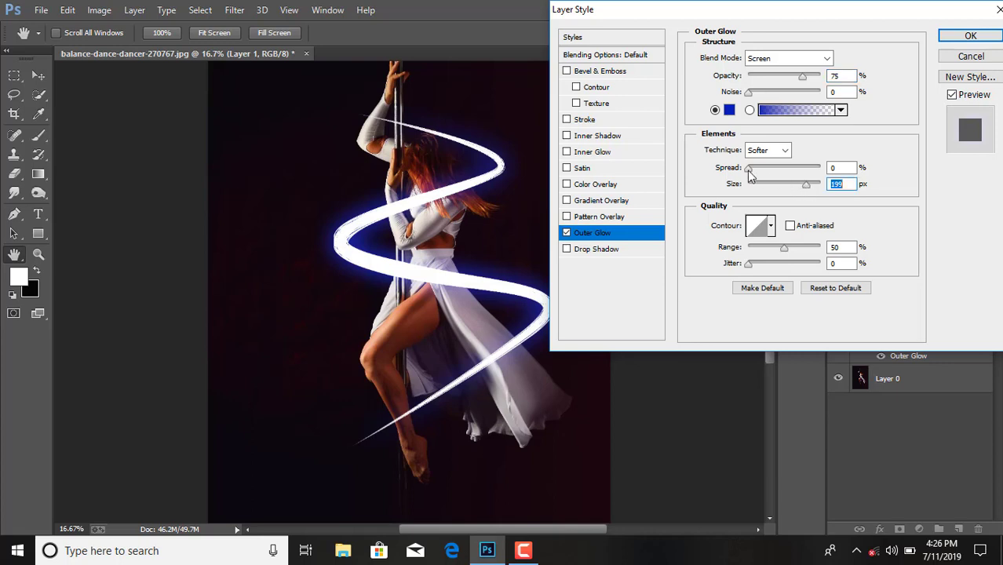
pyautogui.moveTo(749, 169)
pyautogui.mouseDown()
pyautogui.moveTo(796, 175)
pyautogui.moveTo(748, 170)
pyautogui.mouseUp()
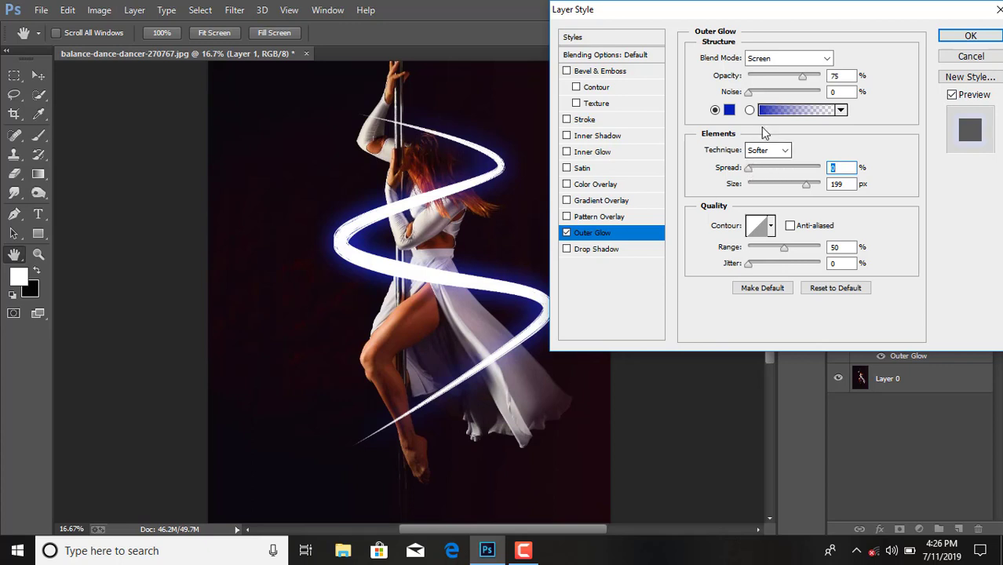
pyautogui.click(824, 57)
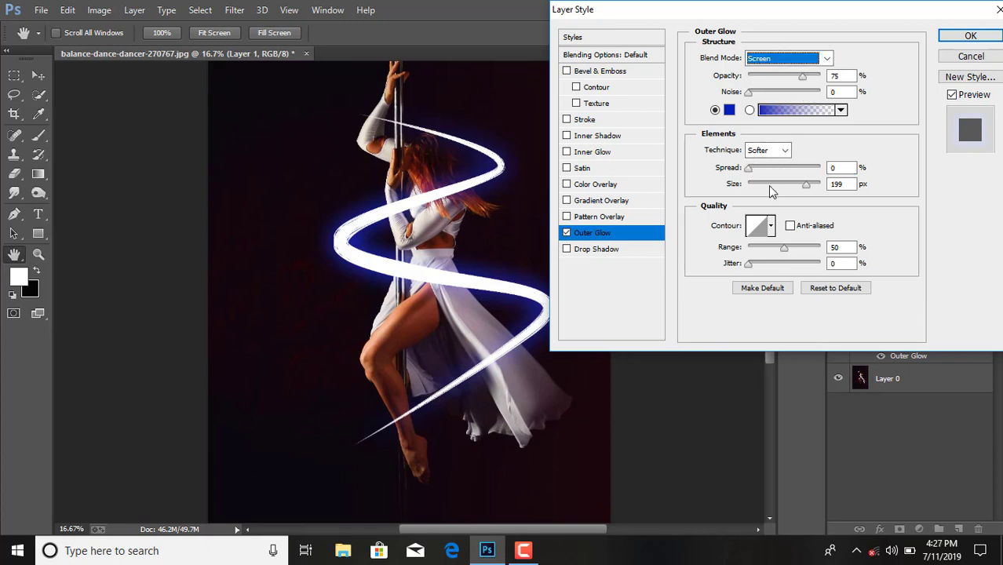
# Apply the glow style, then give the Eraser a 40 px hard round brush
pyautogui.click(970, 37)
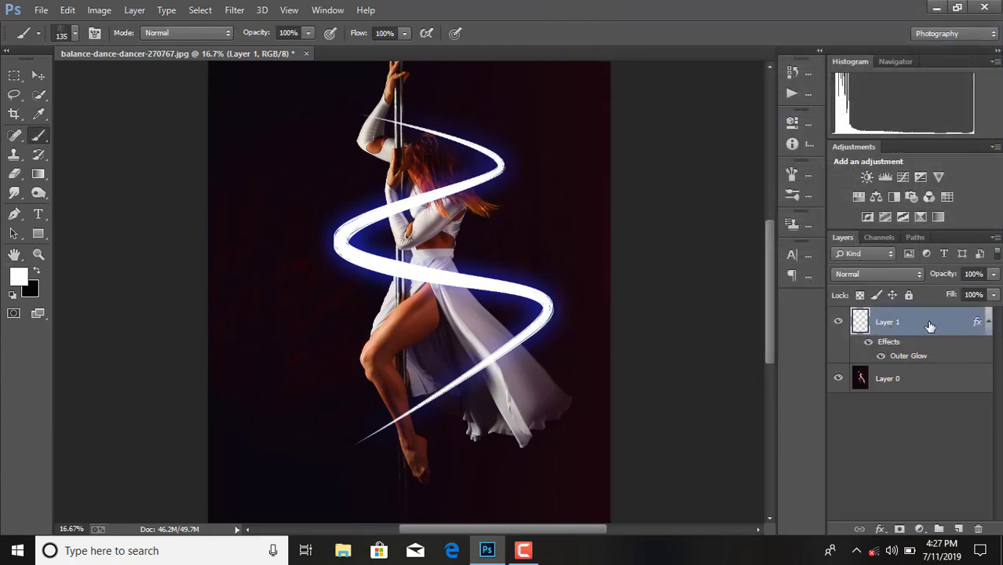
pyautogui.click(988, 322)
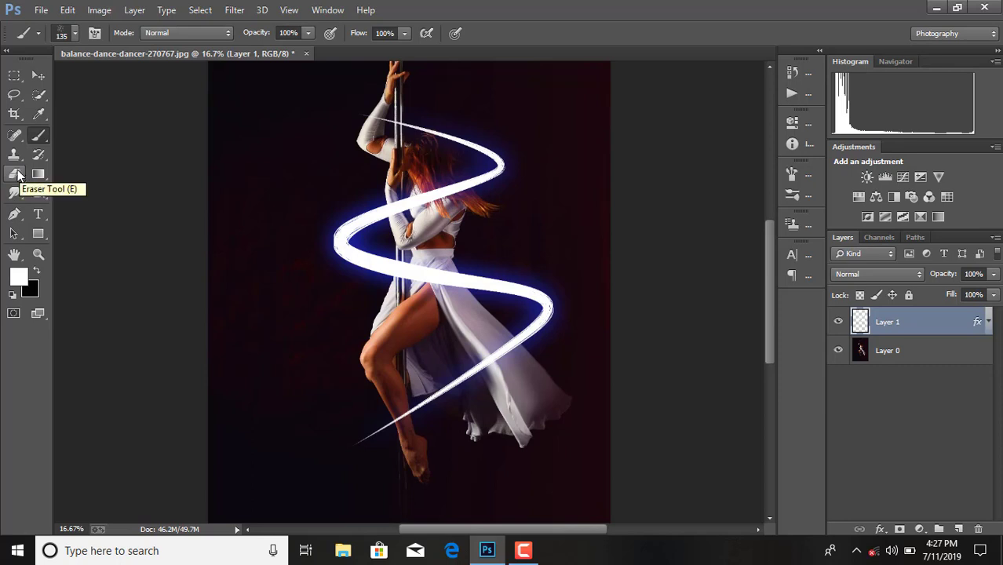
pyautogui.click(16, 175)
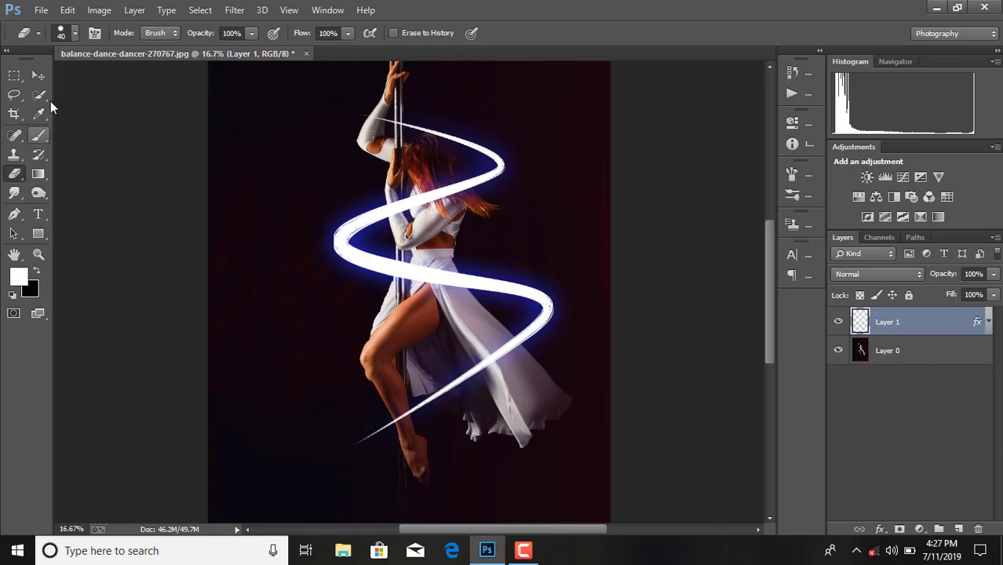
pyautogui.click(71, 36)
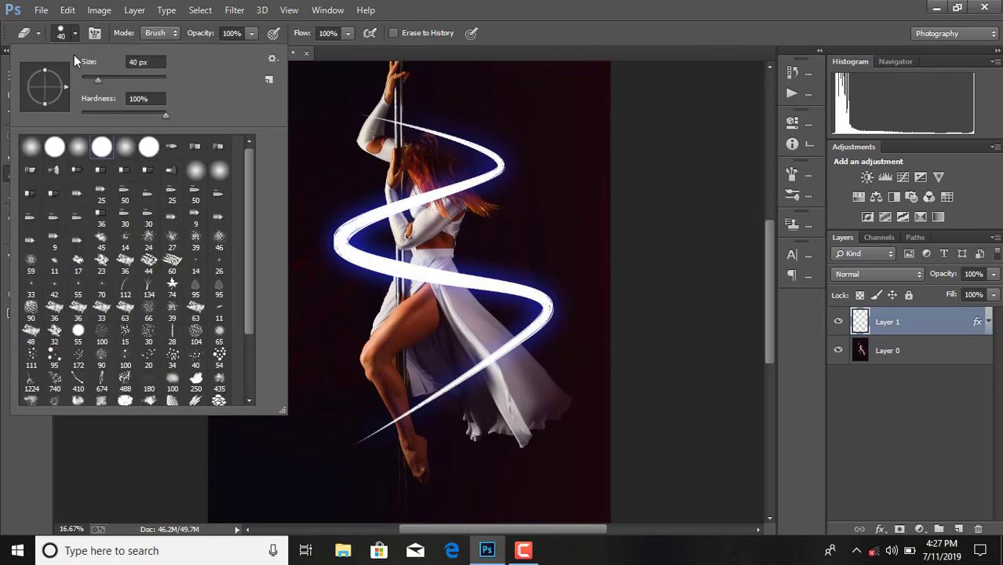
pyautogui.doubleClick(102, 148)
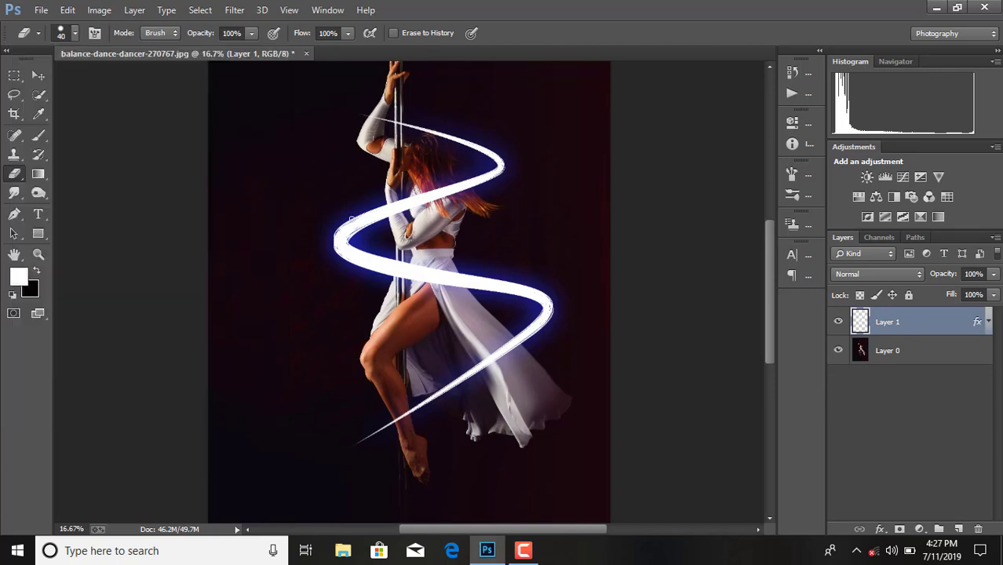
# Zoom to 50% and erase the light band where it crosses the pole and dress
pyautogui.hotkey('ctrl', '+')
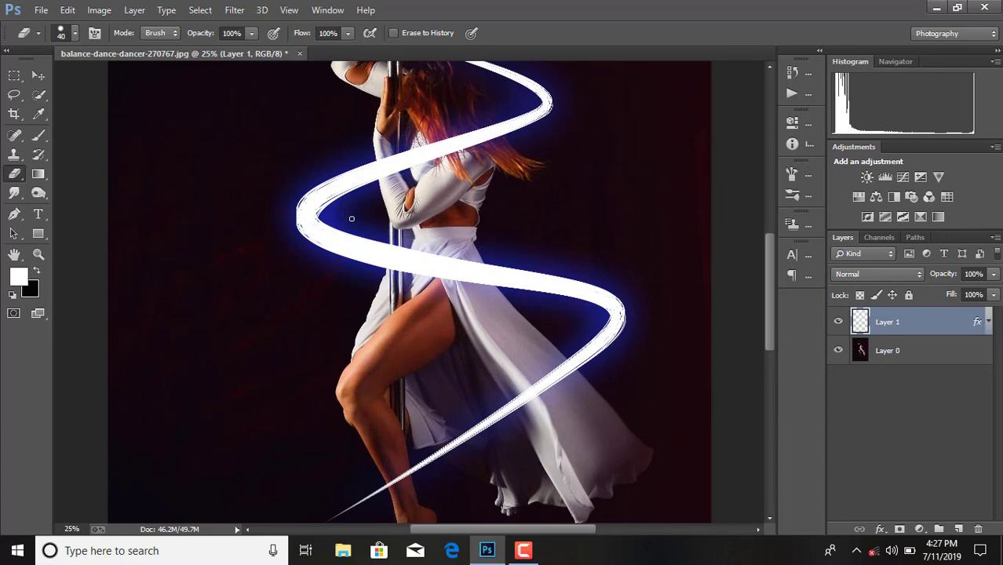
pyautogui.hotkey('ctrl', '+')
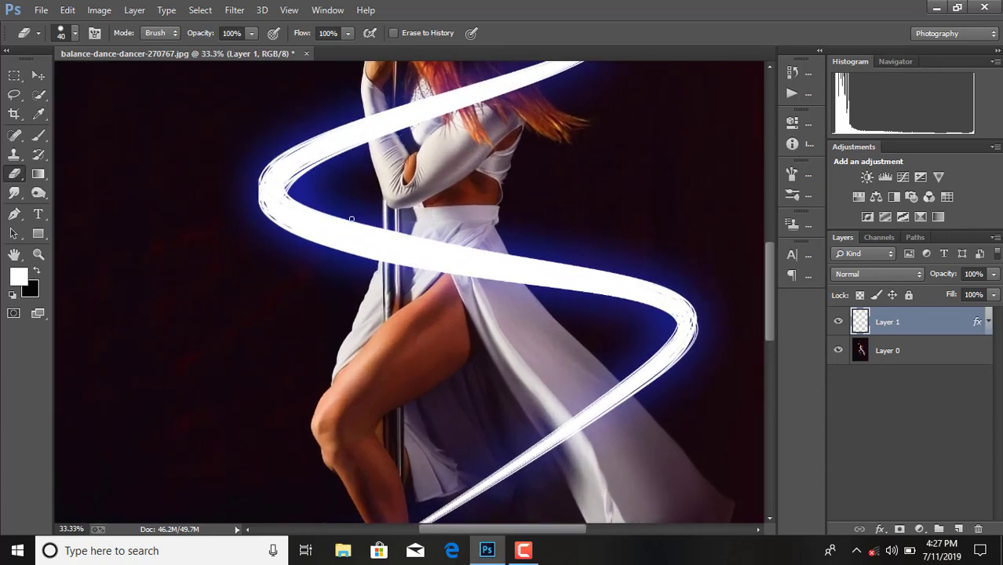
pyautogui.scroll(-1, 620, 188)
pyautogui.scroll(-1, 621, 189)
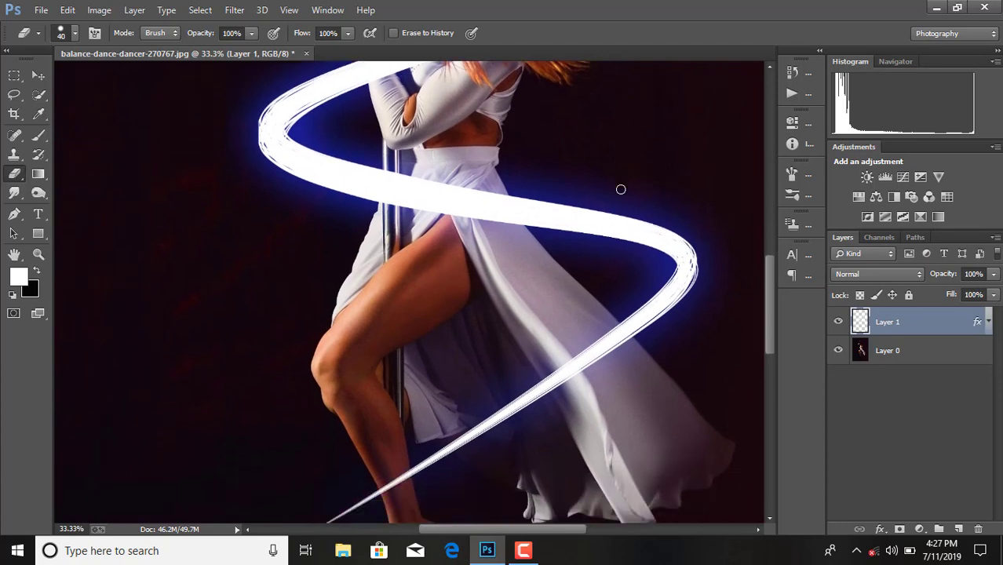
pyautogui.scroll(-1, 467, 217)
pyautogui.scroll(-1, 428, 216)
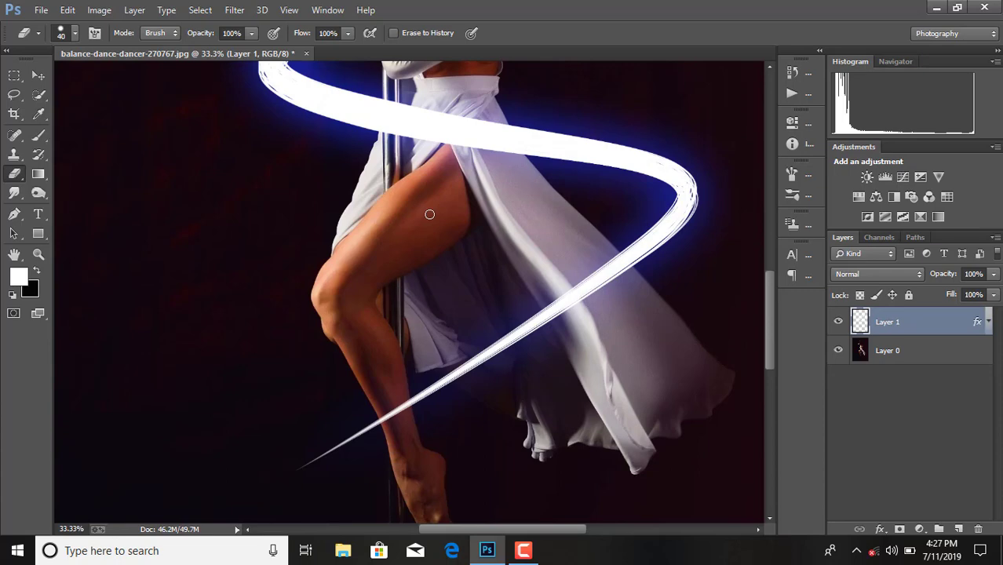
pyautogui.hotkey('ctrl', '+')
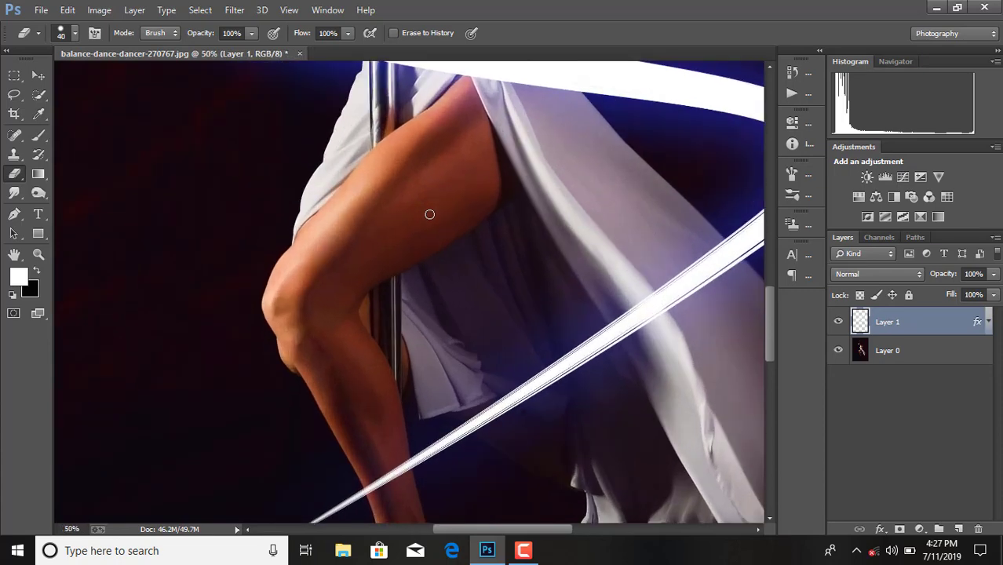
pyautogui.scroll(1, 430, 214)
pyautogui.scroll(1, 426, 243)
pyautogui.scroll(1, 423, 283)
pyautogui.scroll(1, 418, 311)
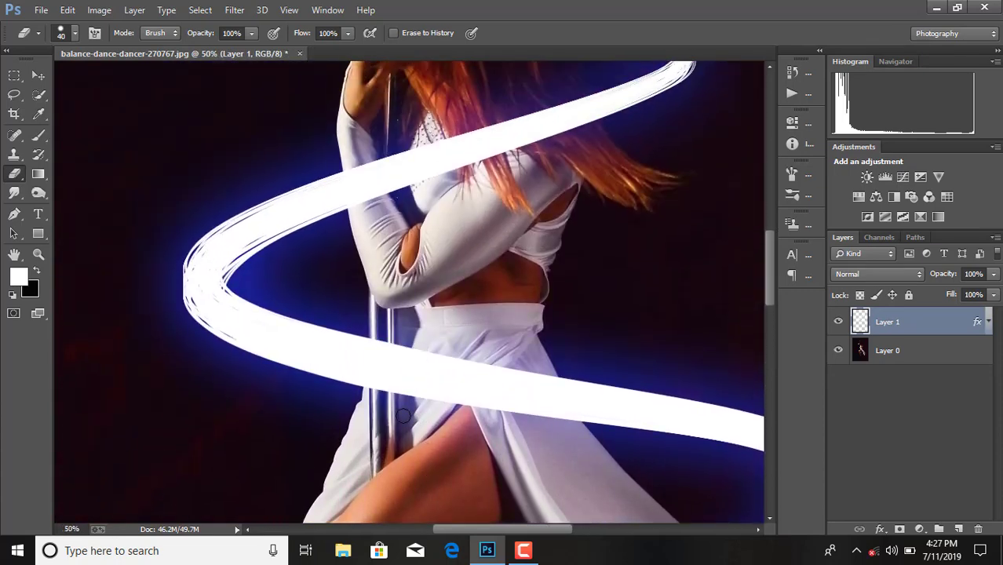
pyautogui.scroll(-1, 411, 456)
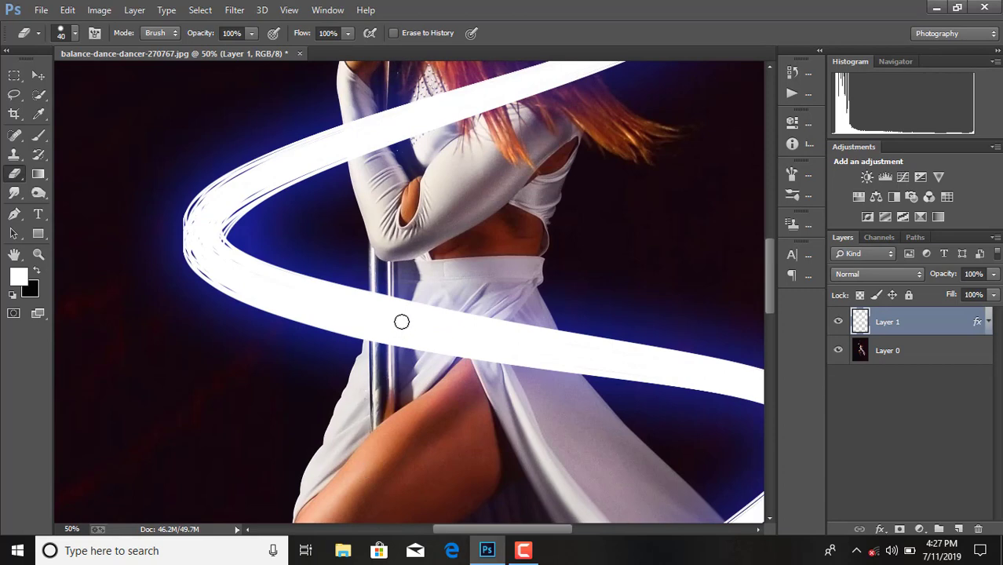
pyautogui.moveTo(401, 322); pyautogui.dragTo(379, 377)
pyautogui.moveTo(402, 336)
pyautogui.mouseDown()
pyautogui.moveTo(426, 292)
pyautogui.moveTo(384, 320)
pyautogui.moveTo(369, 350)
pyautogui.moveTo(384, 268)
pyautogui.moveTo(386, 321)
pyautogui.mouseUp()
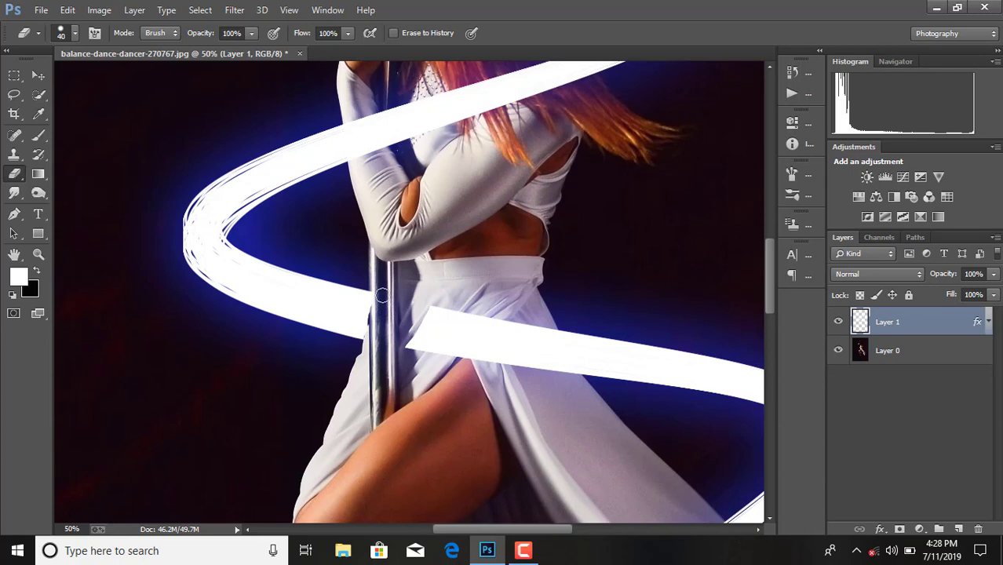
pyautogui.moveTo(406, 362)
pyautogui.mouseDown()
pyautogui.moveTo(449, 282)
pyautogui.moveTo(421, 346)
pyautogui.moveTo(455, 295)
pyautogui.moveTo(436, 358)
pyautogui.moveTo(463, 312)
pyautogui.moveTo(470, 342)
pyautogui.moveTo(518, 323)
pyautogui.moveTo(504, 300)
pyautogui.moveTo(538, 374)
pyautogui.moveTo(546, 358)
pyautogui.moveTo(520, 321)
pyautogui.moveTo(534, 346)
pyautogui.moveTo(549, 352)
pyautogui.moveTo(538, 326)
pyautogui.moveTo(549, 336)
pyautogui.moveTo(558, 364)
pyautogui.mouseUp()
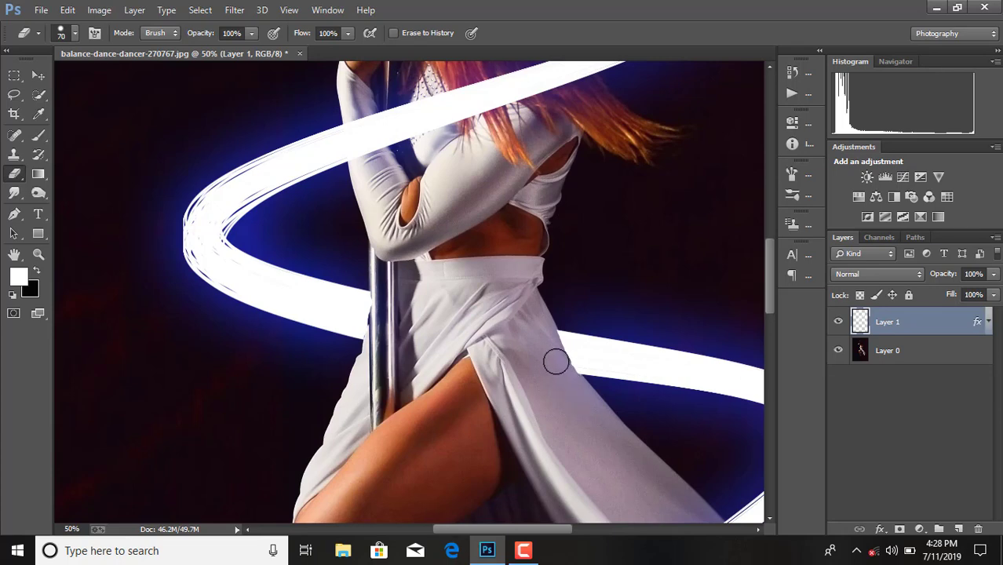
# Erase the stroke over the top of the hair and across the raised arm
pyautogui.scroll(3, 413, 355)
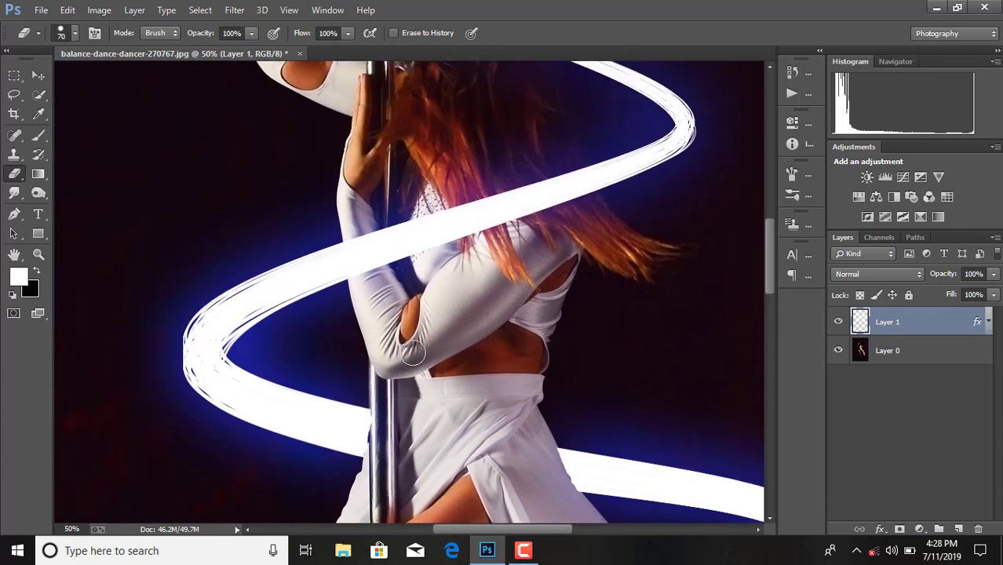
pyautogui.scroll(2, 413, 355)
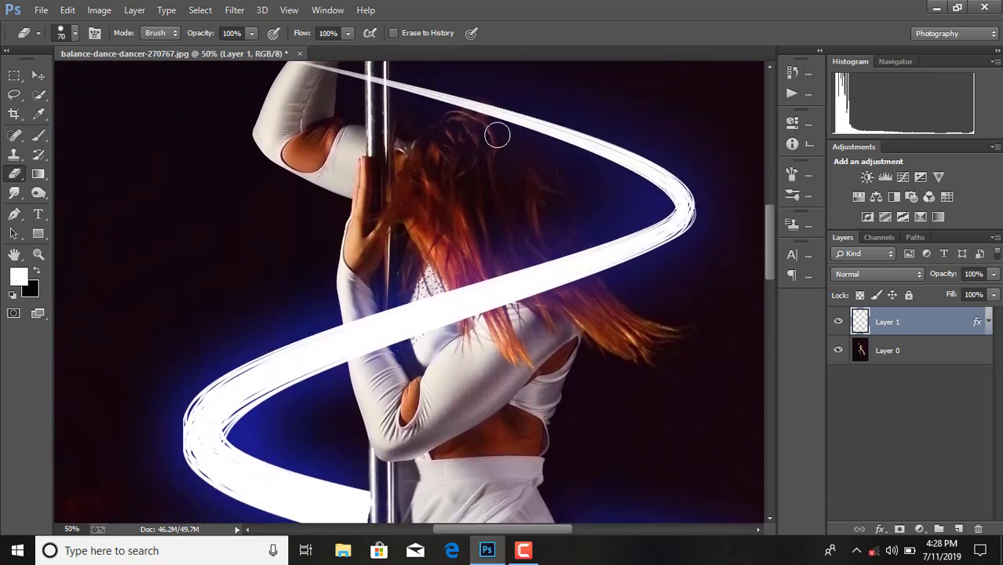
pyautogui.scroll(1, 471, 185)
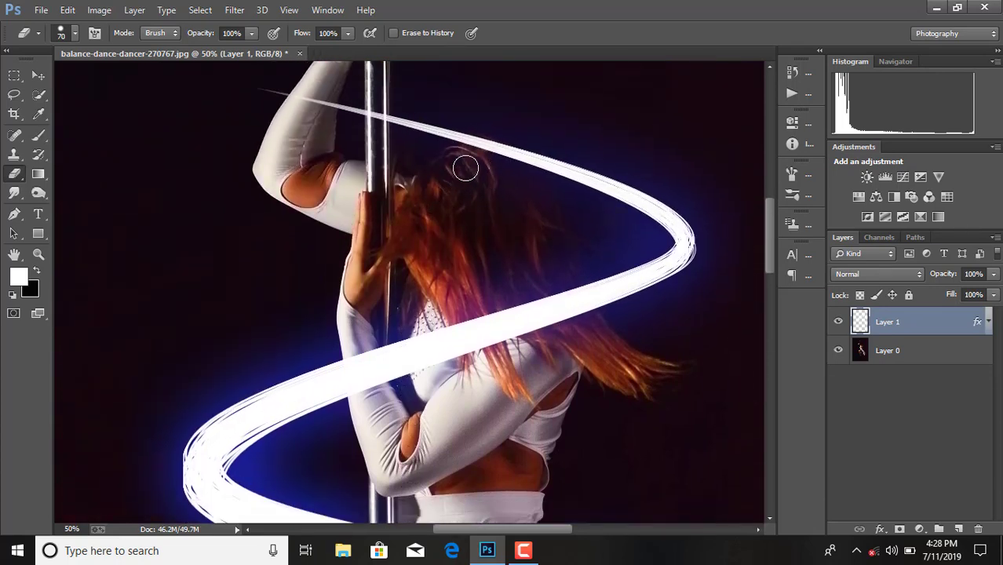
pyautogui.moveTo(465, 168)
pyautogui.mouseDown()
pyautogui.moveTo(466, 150)
pyautogui.moveTo(463, 159)
pyautogui.moveTo(474, 149)
pyautogui.moveTo(494, 168)
pyautogui.mouseUp()
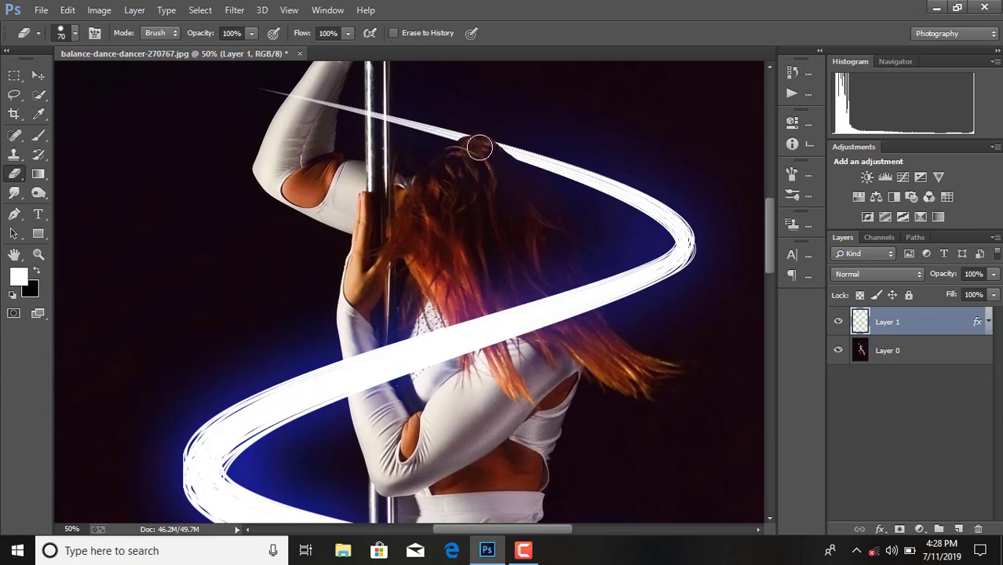
pyautogui.moveTo(478, 146); pyautogui.dragTo(515, 164)
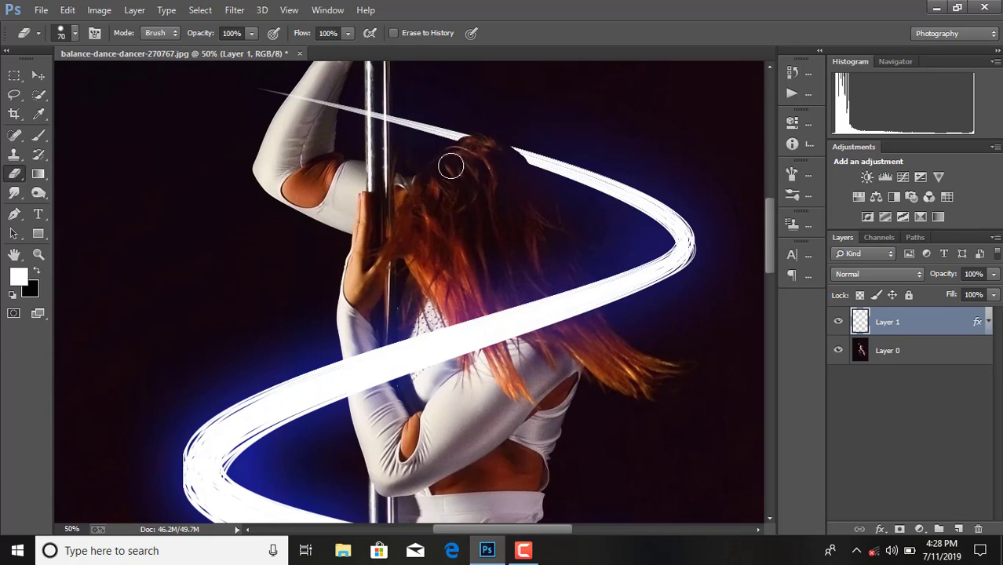
pyautogui.scroll(3, 469, 172)
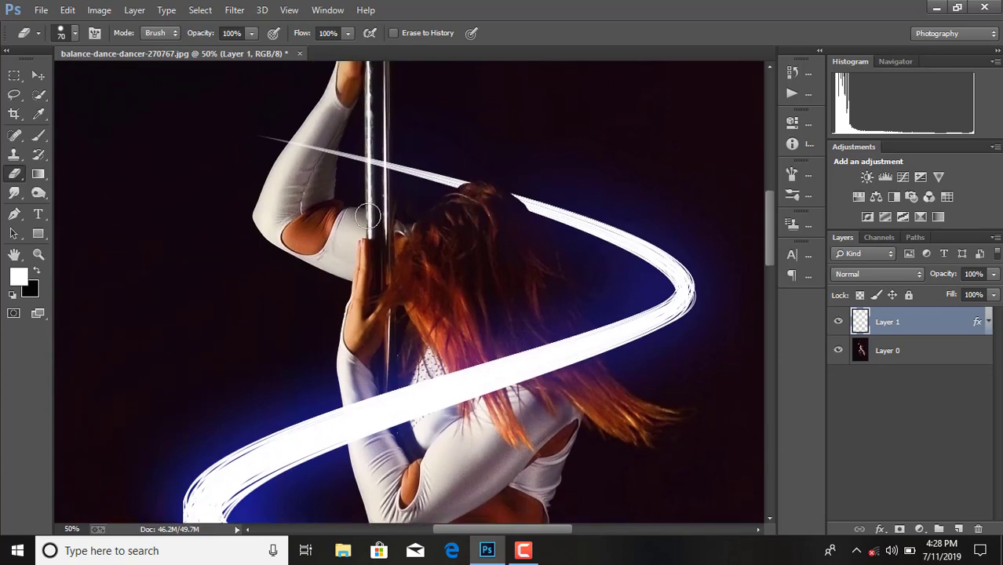
pyautogui.scroll(2, 368, 216)
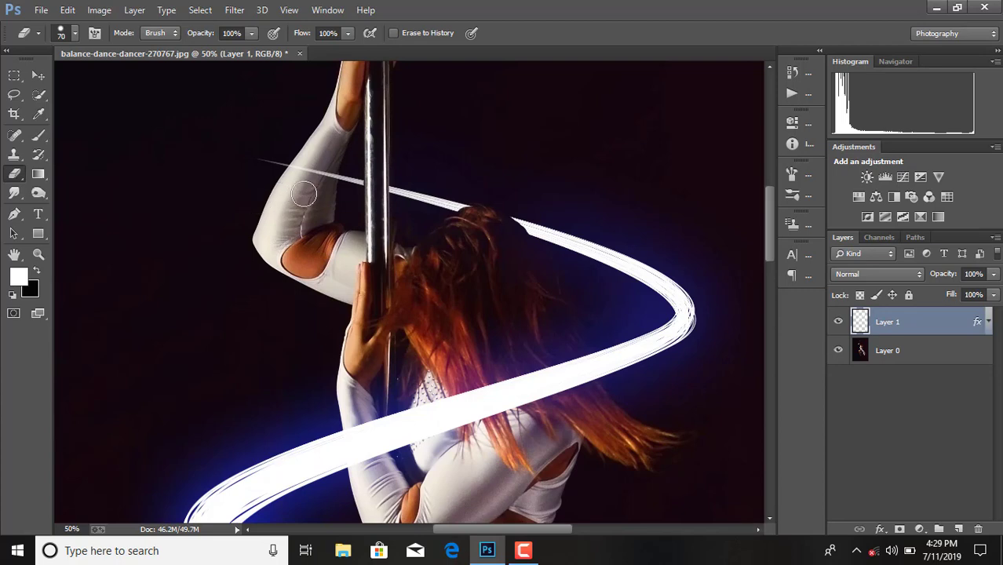
pyautogui.moveTo(305, 194); pyautogui.dragTo(310, 204)
# View the whole image at 12.5% and use Flatten Image from Layer 1's menu
pyautogui.hotkey('ctrl', '-')
pyautogui.hotkey('ctrl', '-')
pyautogui.hotkey('ctrl', '-')
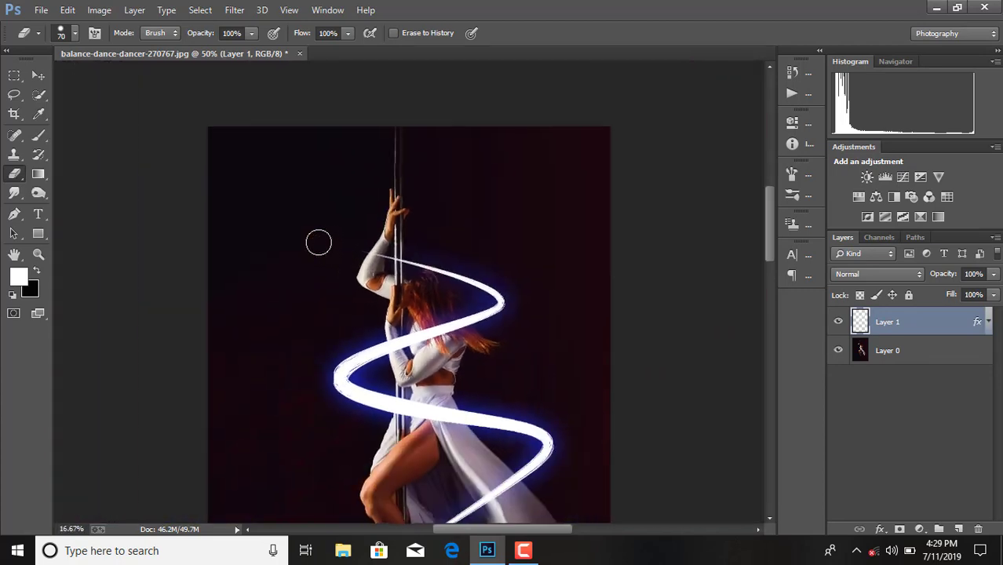
pyautogui.hotkey('ctrl', '-')
pyautogui.hotkey('ctrl', '-')
pyautogui.hotkey('ctrl', '+')
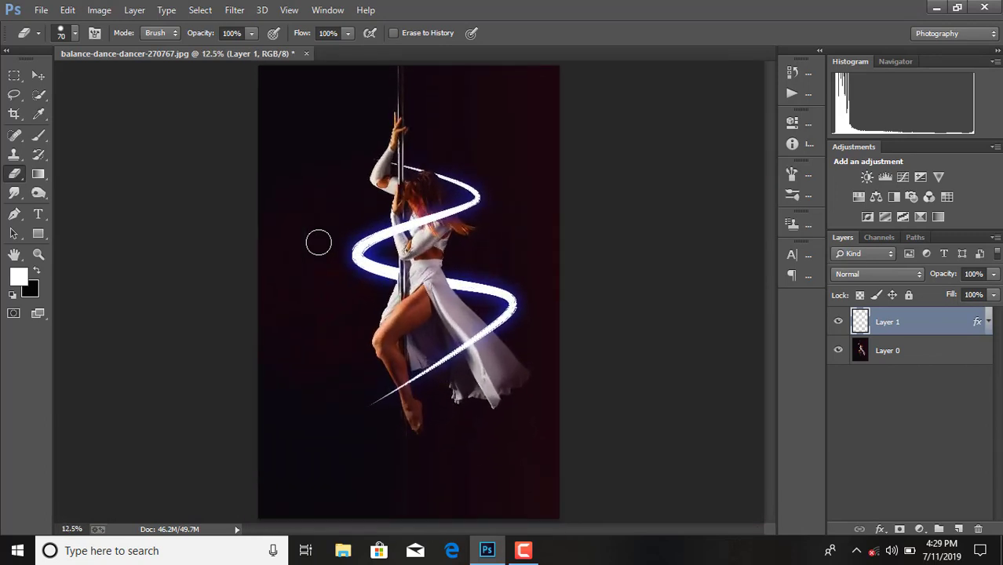
pyautogui.hotkey('ctrl', '-')
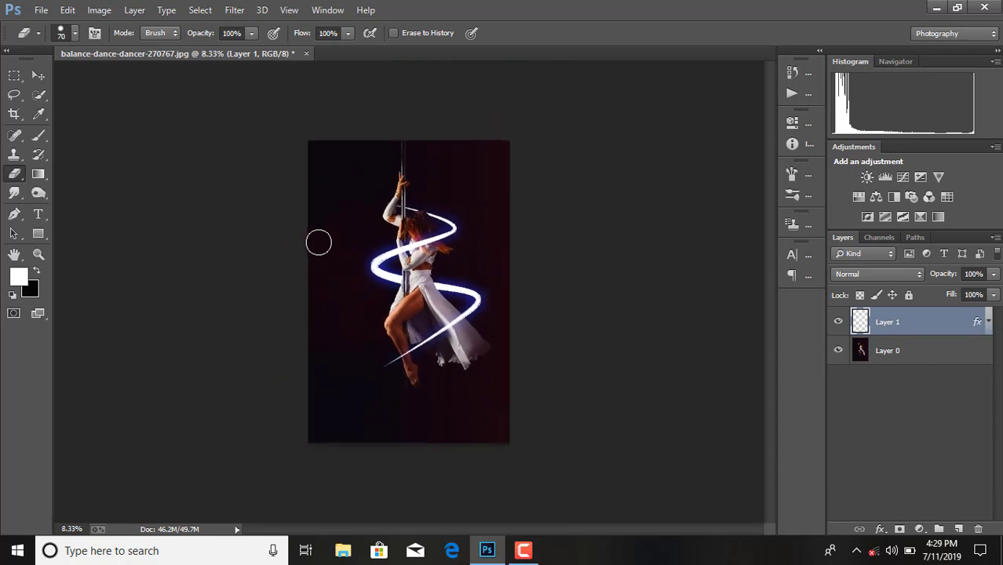
pyautogui.hotkey('ctrl', '+')
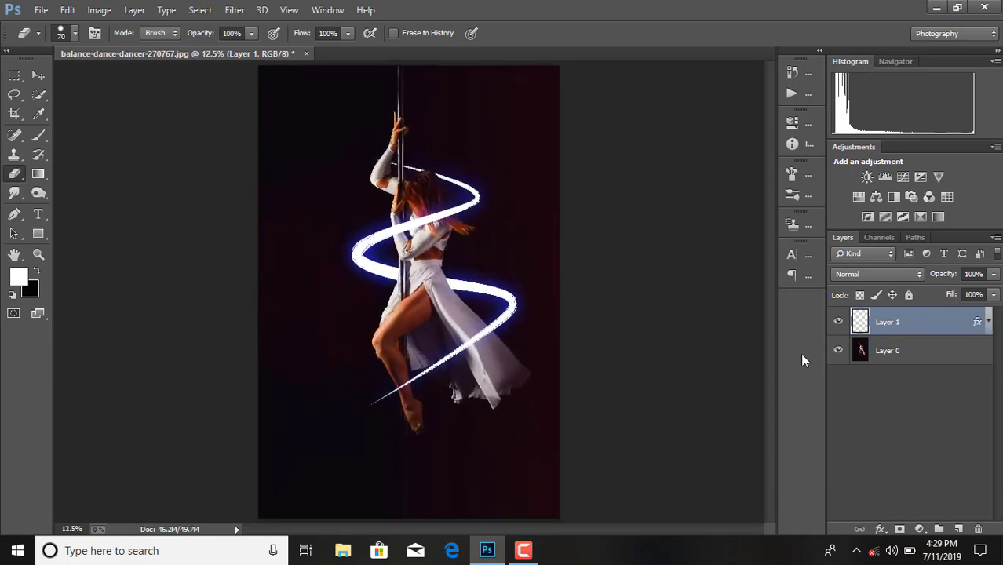
pyautogui.rightClick(908, 335)
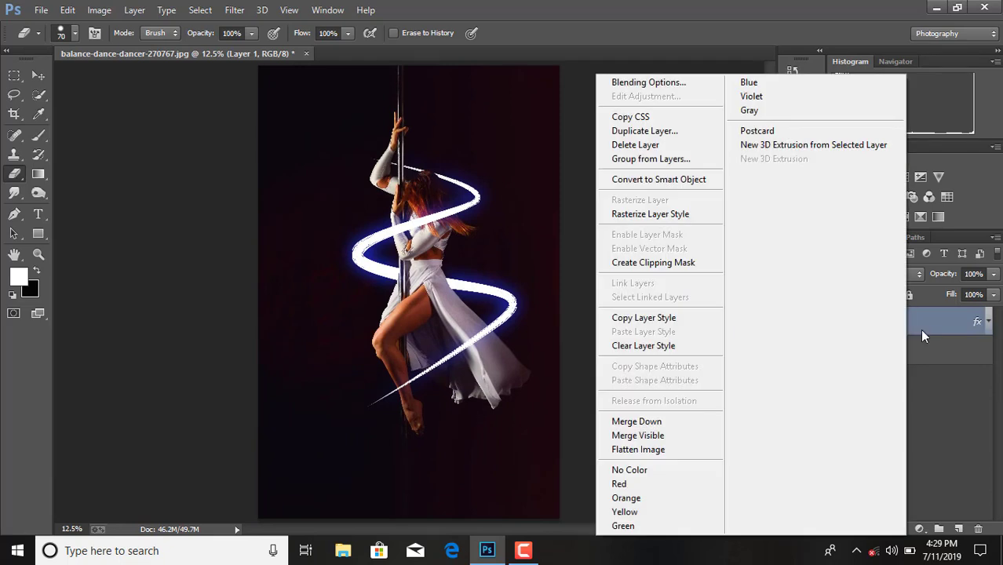
pyautogui.click(663, 449)
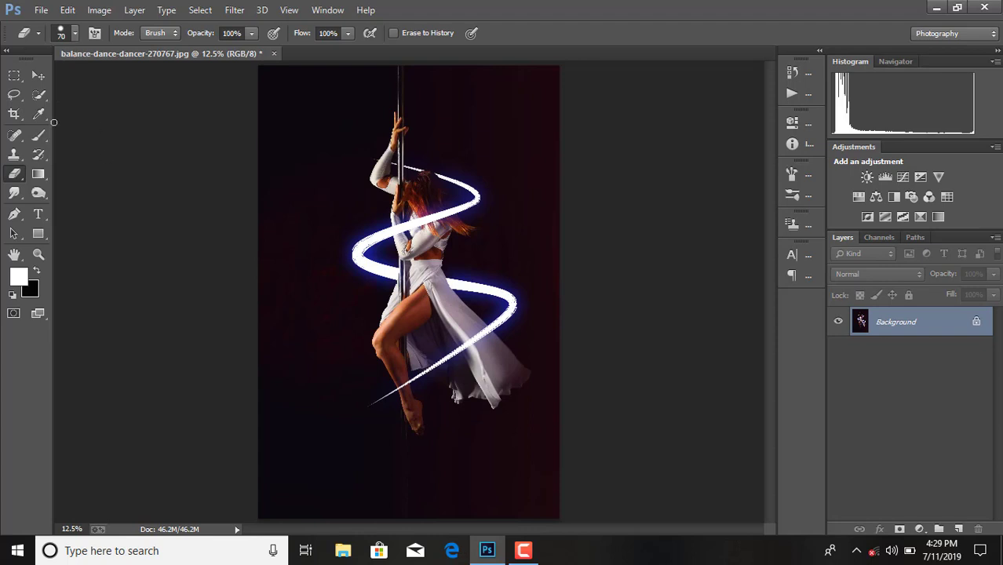
# In Save As, name the file 'neon edit' and save it as a JPEG copy
pyautogui.click(43, 11)
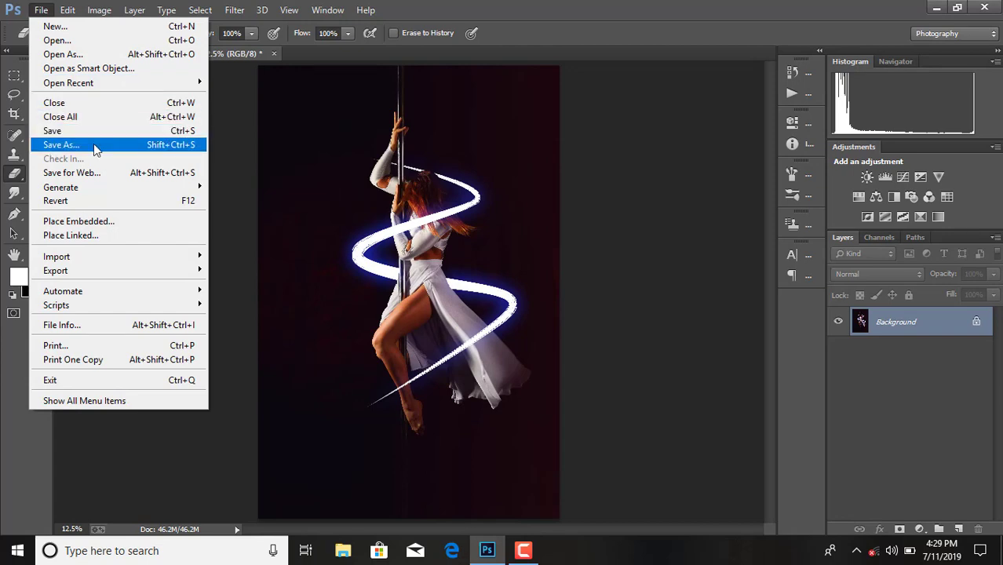
pyautogui.click(93, 148)
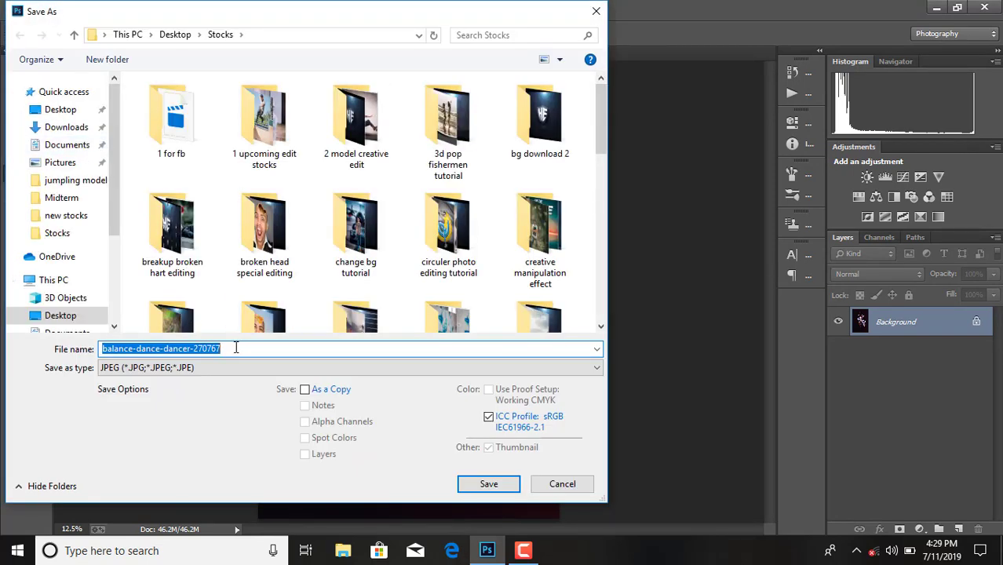
pyautogui.press('BackSpace')
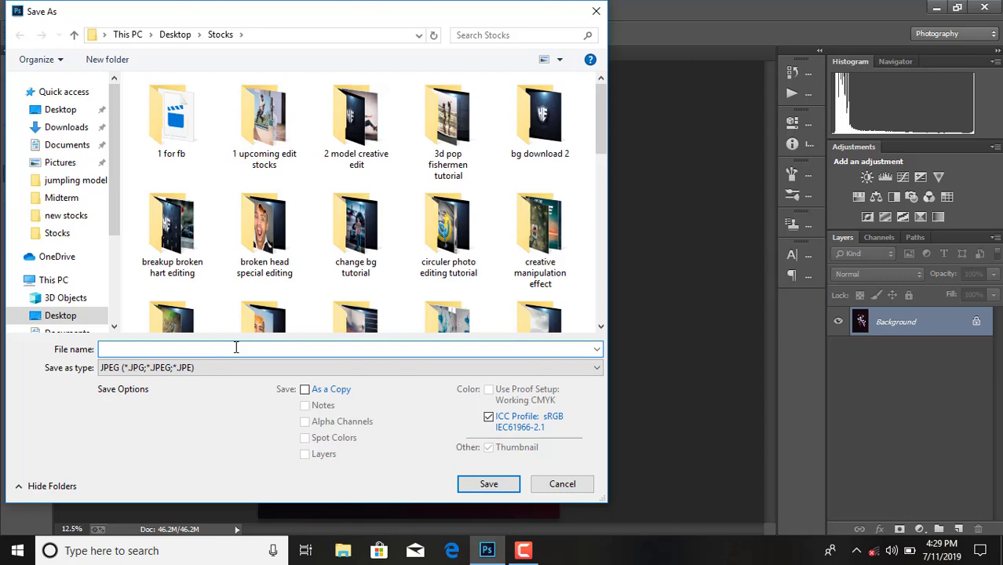
pyautogui.write('n')
pyautogui.write('eon')
pyautogui.write(' edi')
pyautogui.write('t')
pyautogui.click(305, 389)
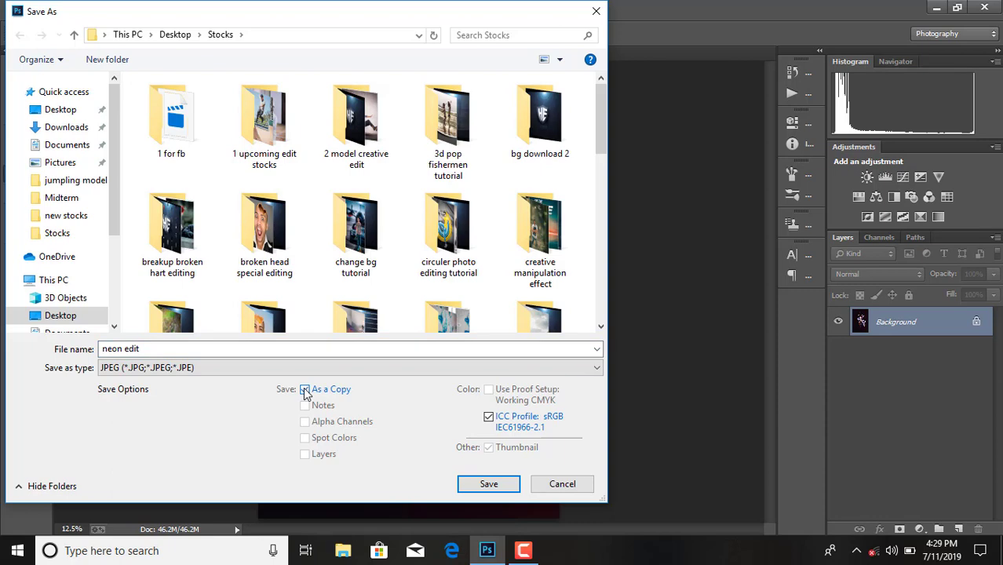
# Save the neon edit JPEG copy with JPEG Options quality set to Maximum
pyautogui.click(484, 485)
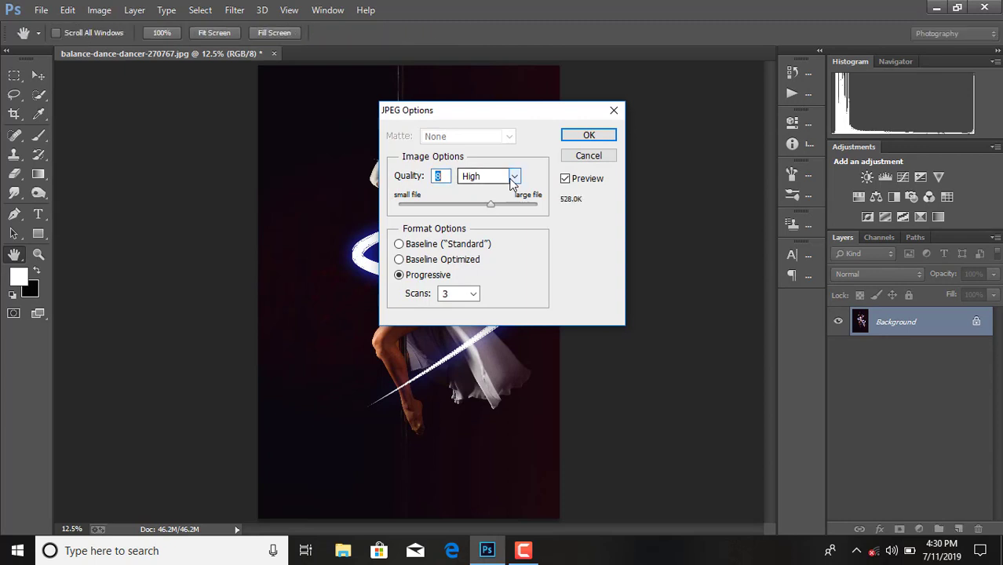
pyautogui.click(512, 180)
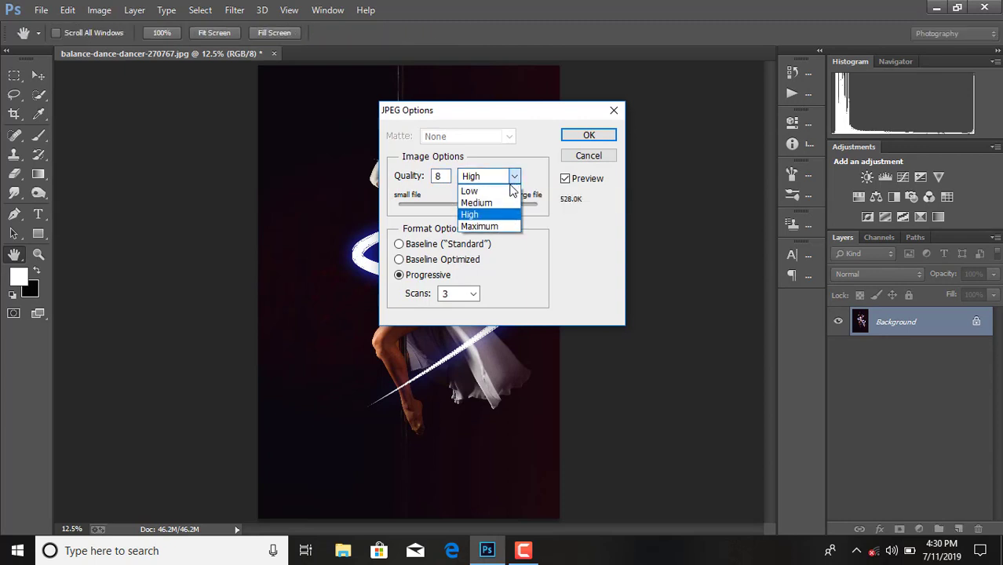
pyautogui.click(479, 227)
pyautogui.click(589, 137)
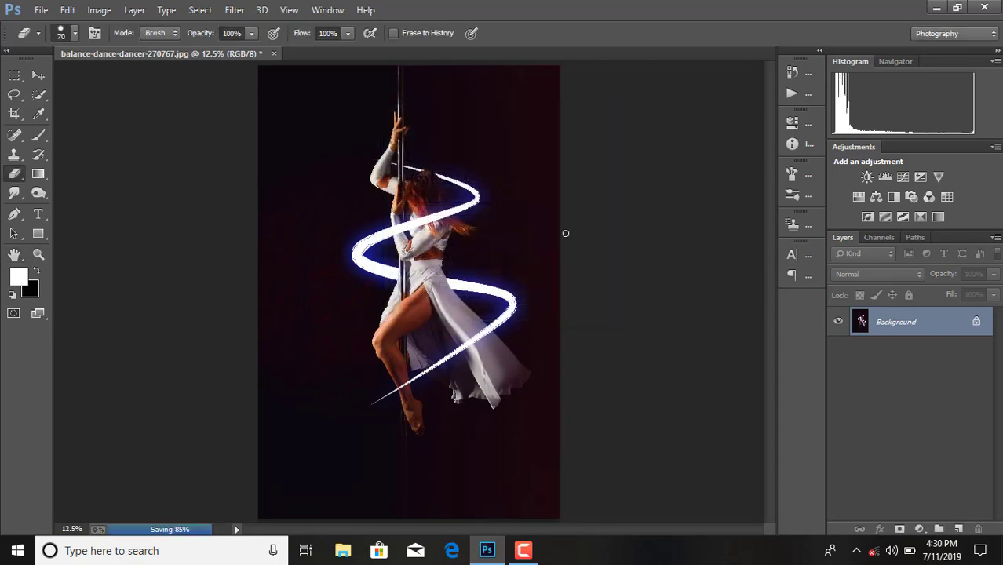
pyautogui.click(522, 551)
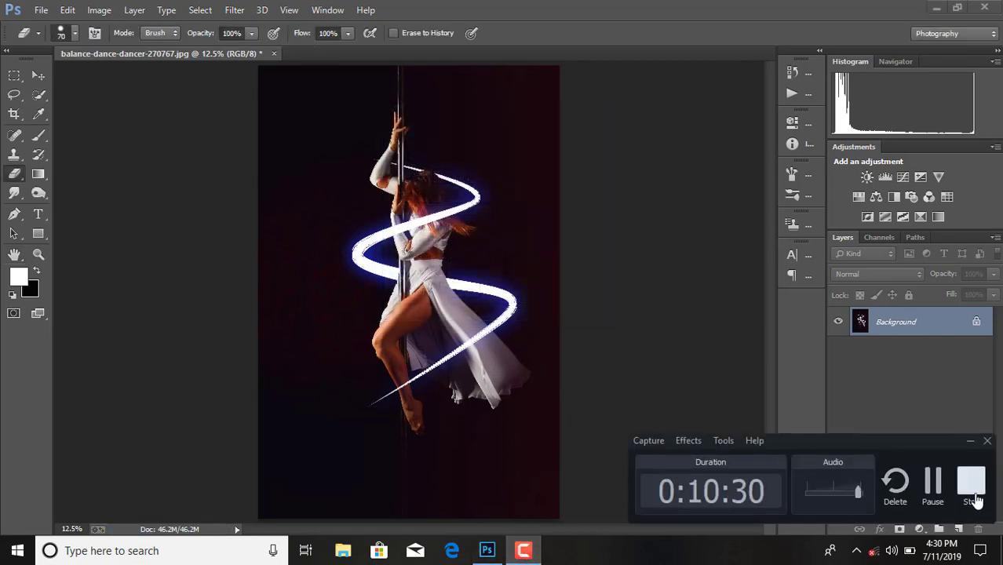